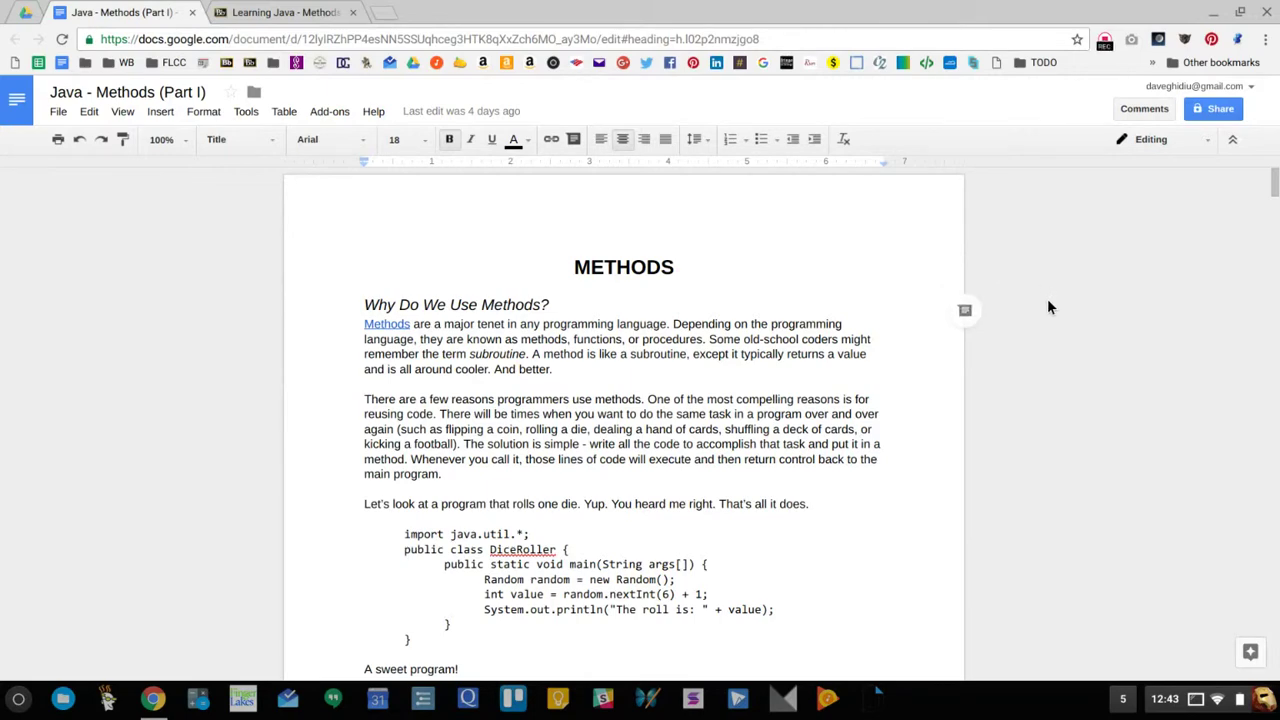
- Turn on link sharing for the document, then set it back to OFF - only specific people can access
{"action": "scroll", "coordinate": [1047, 298], "scroll_direction": "down", "scroll_amount": 2}
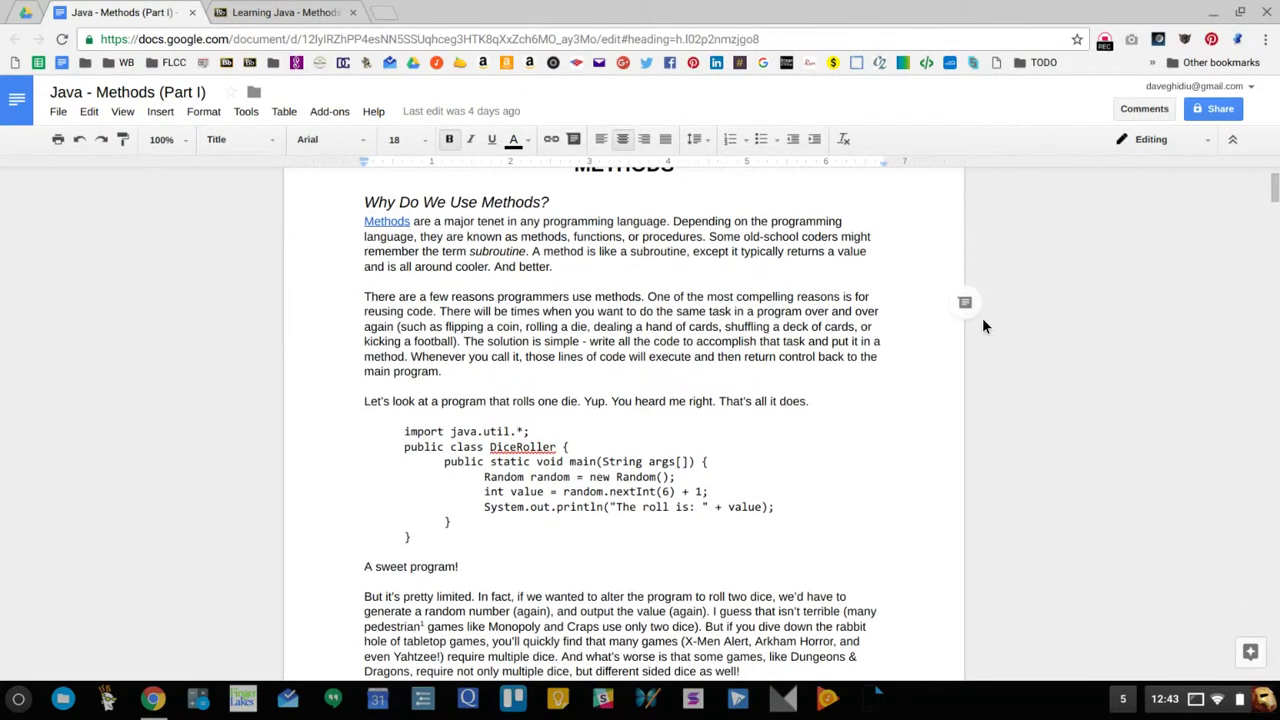
{"action": "scroll", "coordinate": [908, 311], "scroll_direction": "up", "scroll_amount": 2}
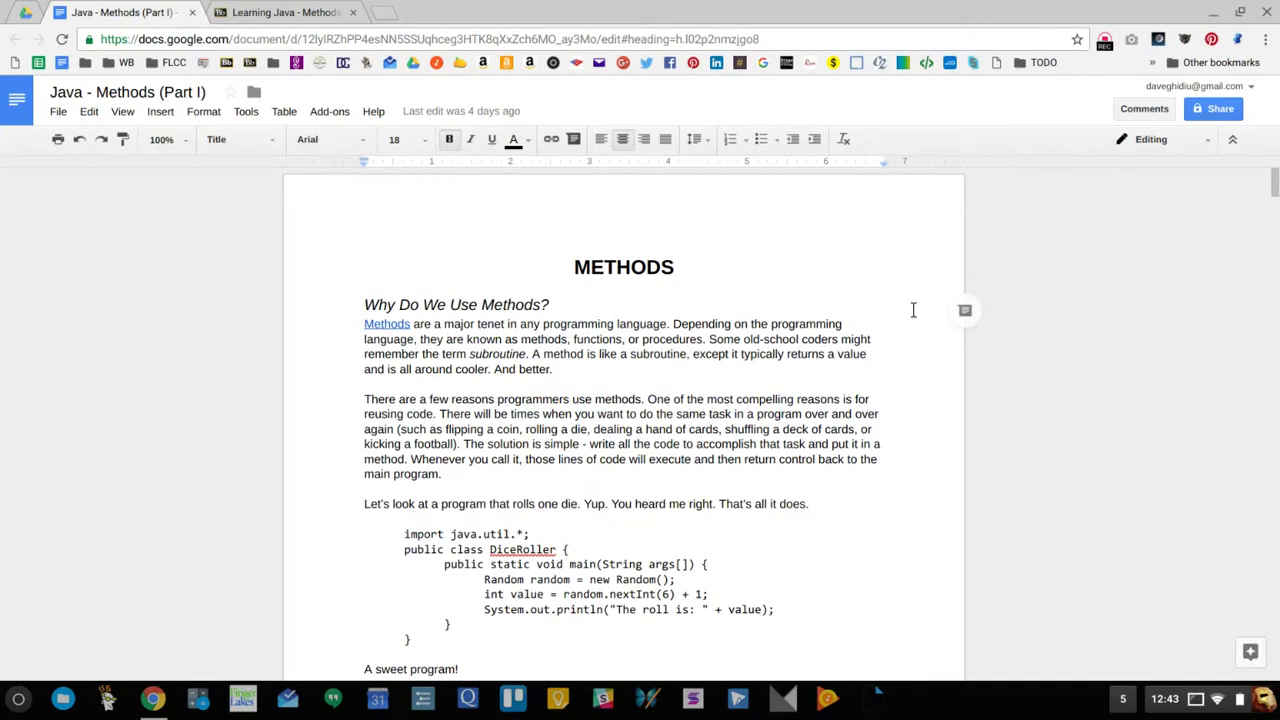
{"action": "left_click", "coordinate": [1208, 110]}
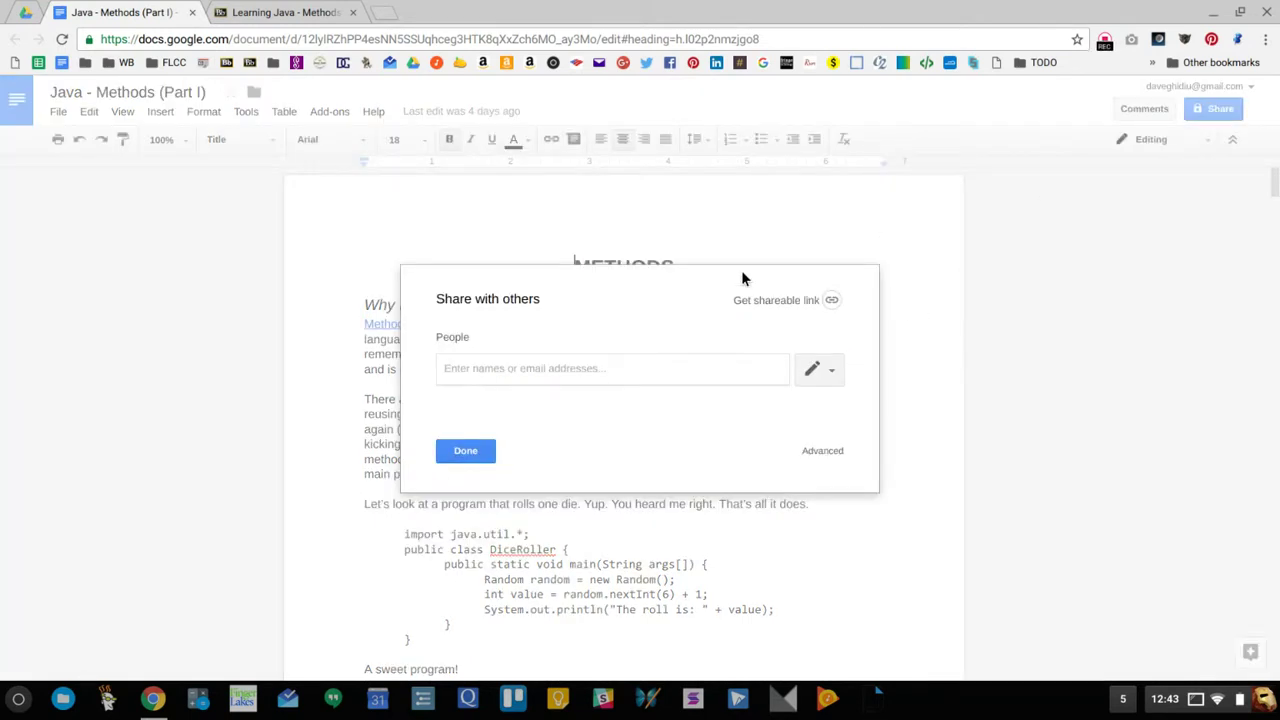
{"action": "left_click", "coordinate": [831, 303]}
{"action": "left_click", "coordinate": [590, 364]}
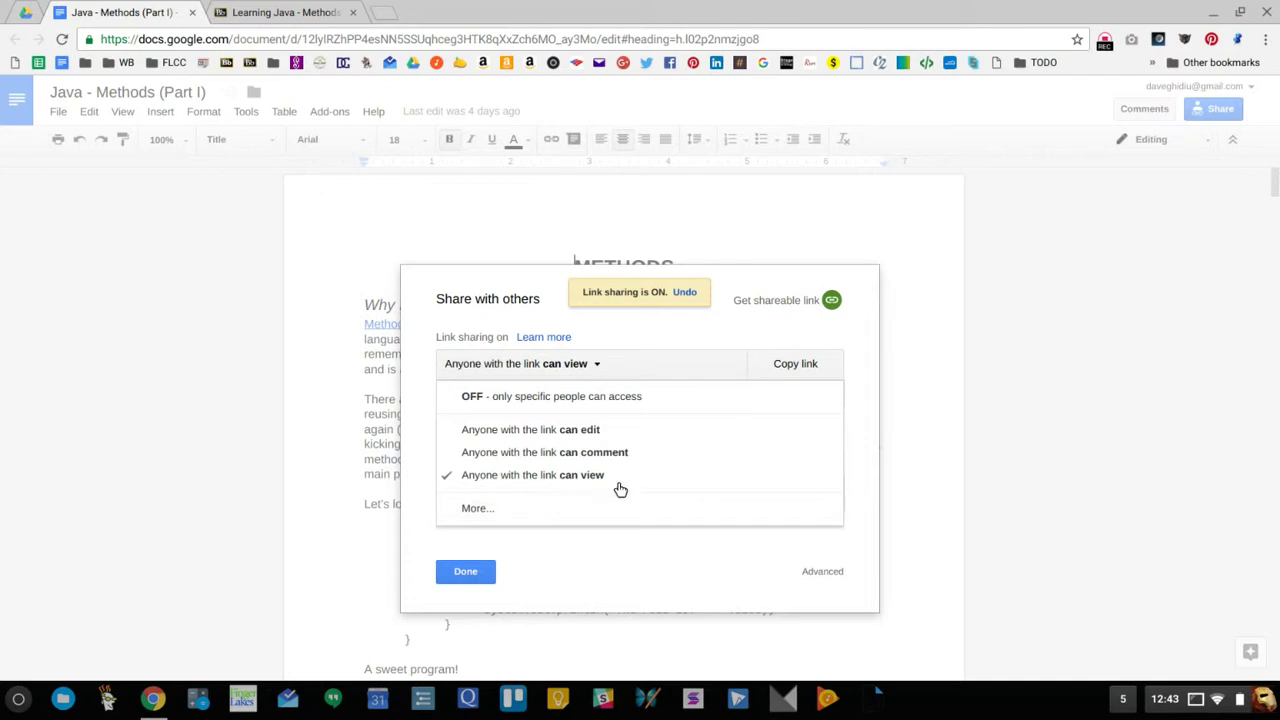
{"action": "left_click", "coordinate": [510, 398]}
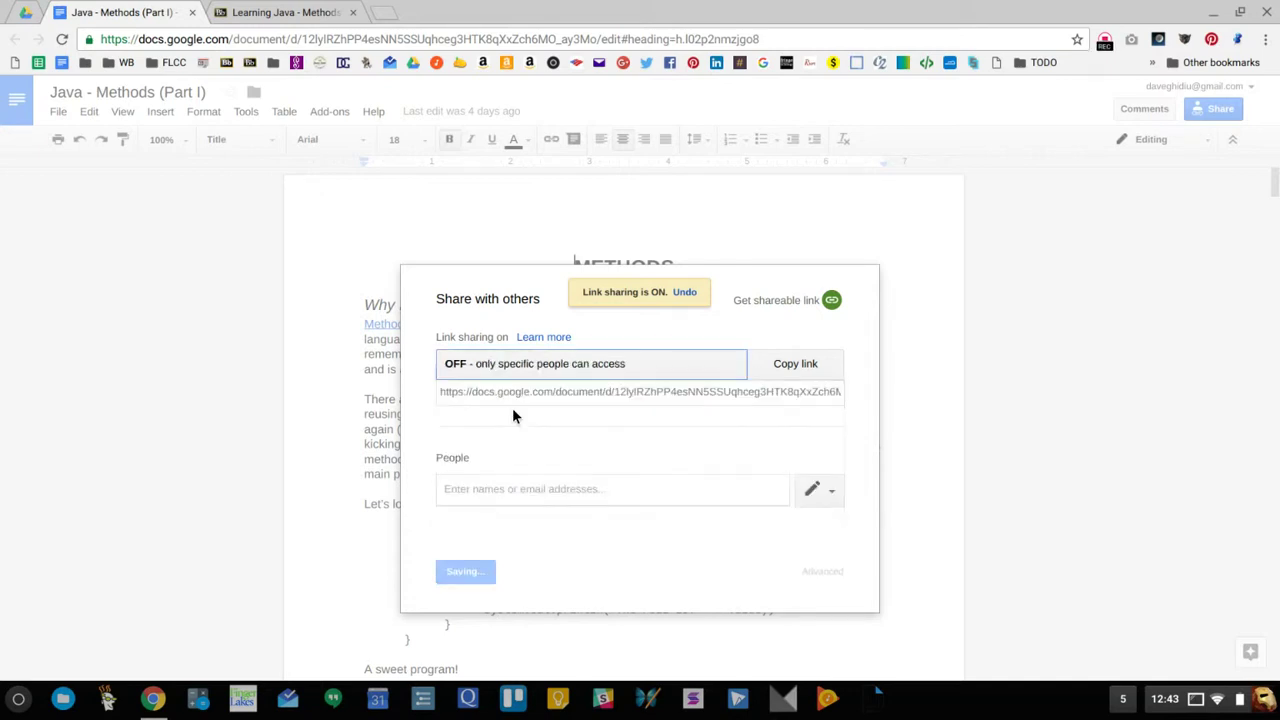
{"action": "left_click", "coordinate": [466, 572]}
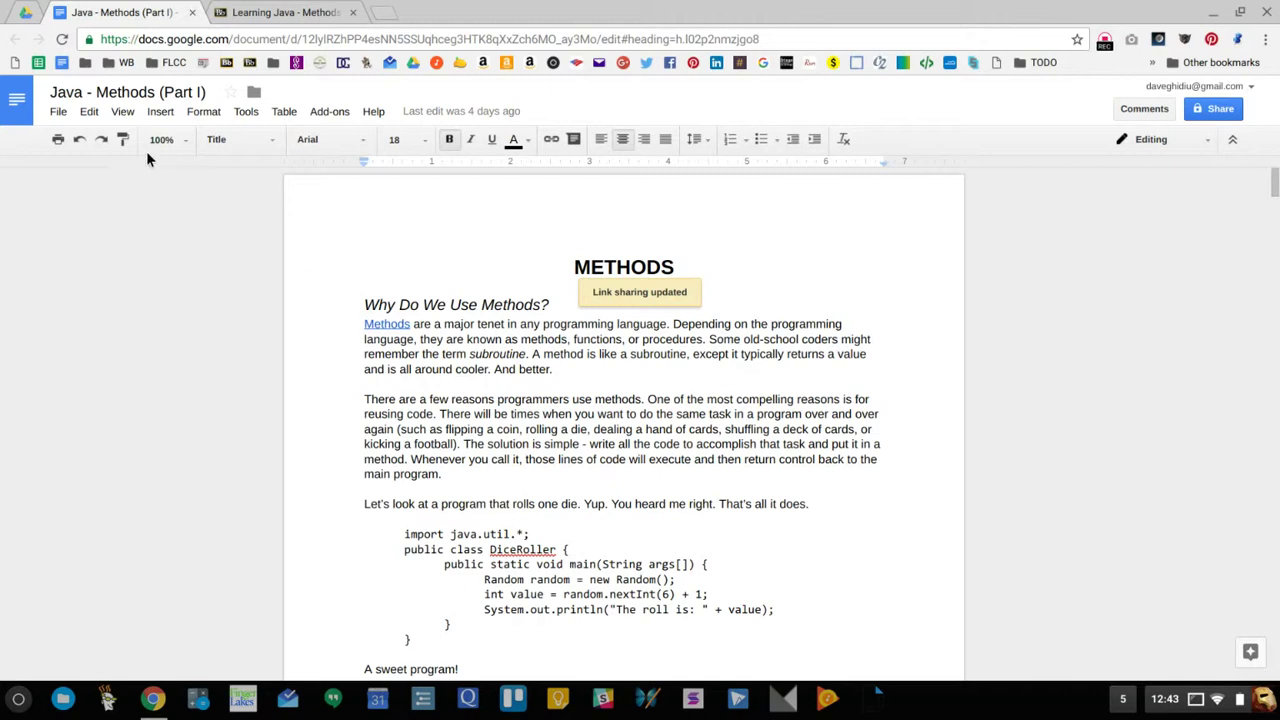
- View the Publish to the web options for the document and close them without publishing
{"action": "left_click", "coordinate": [64, 112]}
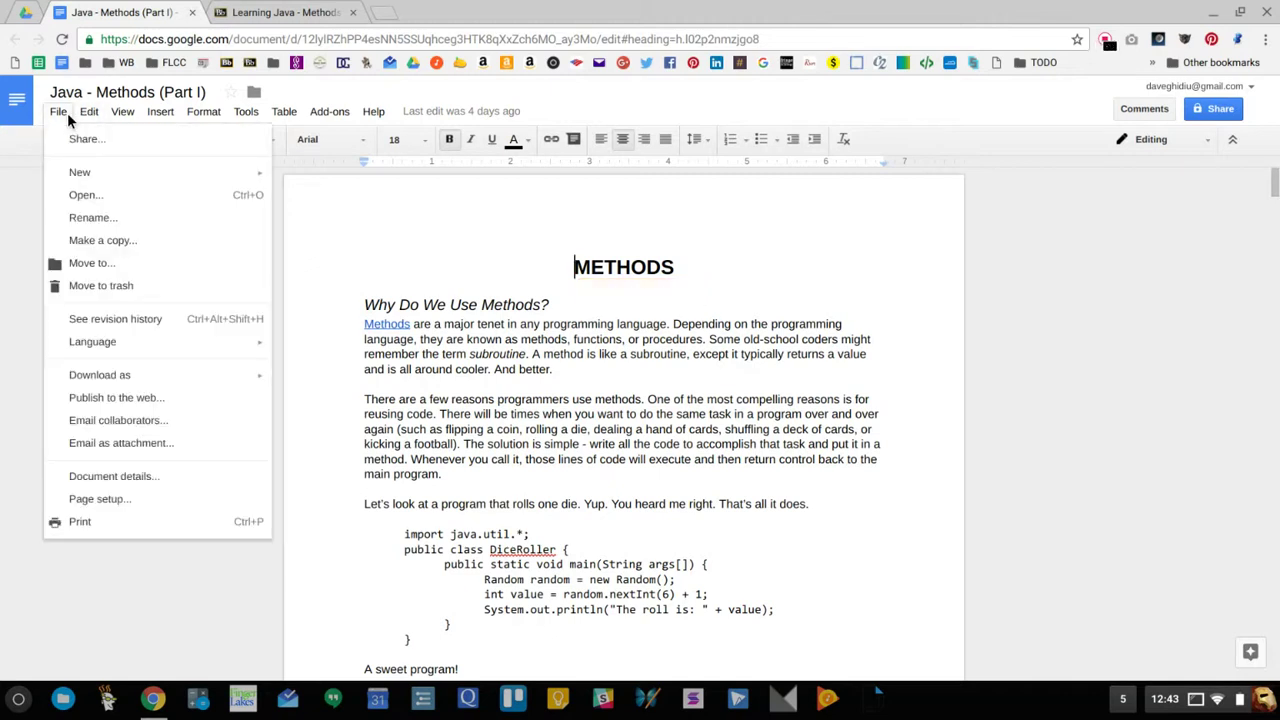
{"action": "left_click", "coordinate": [121, 399]}
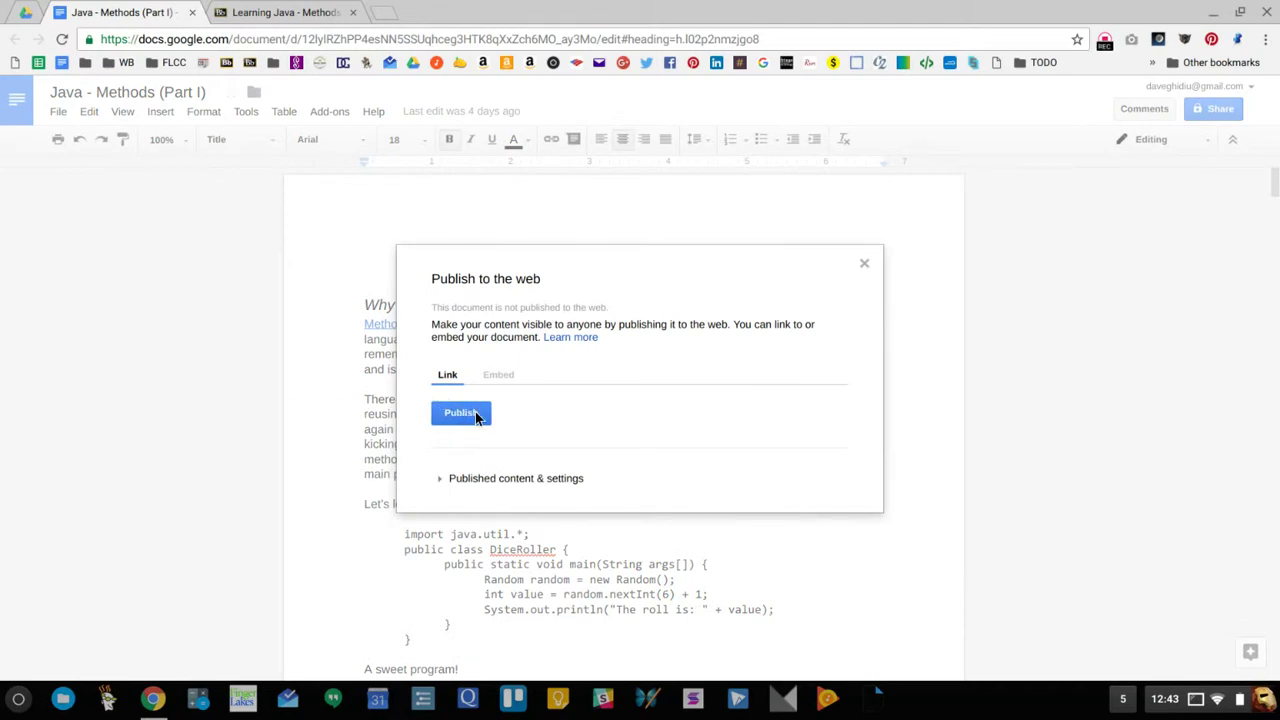
{"action": "left_click", "coordinate": [865, 265]}
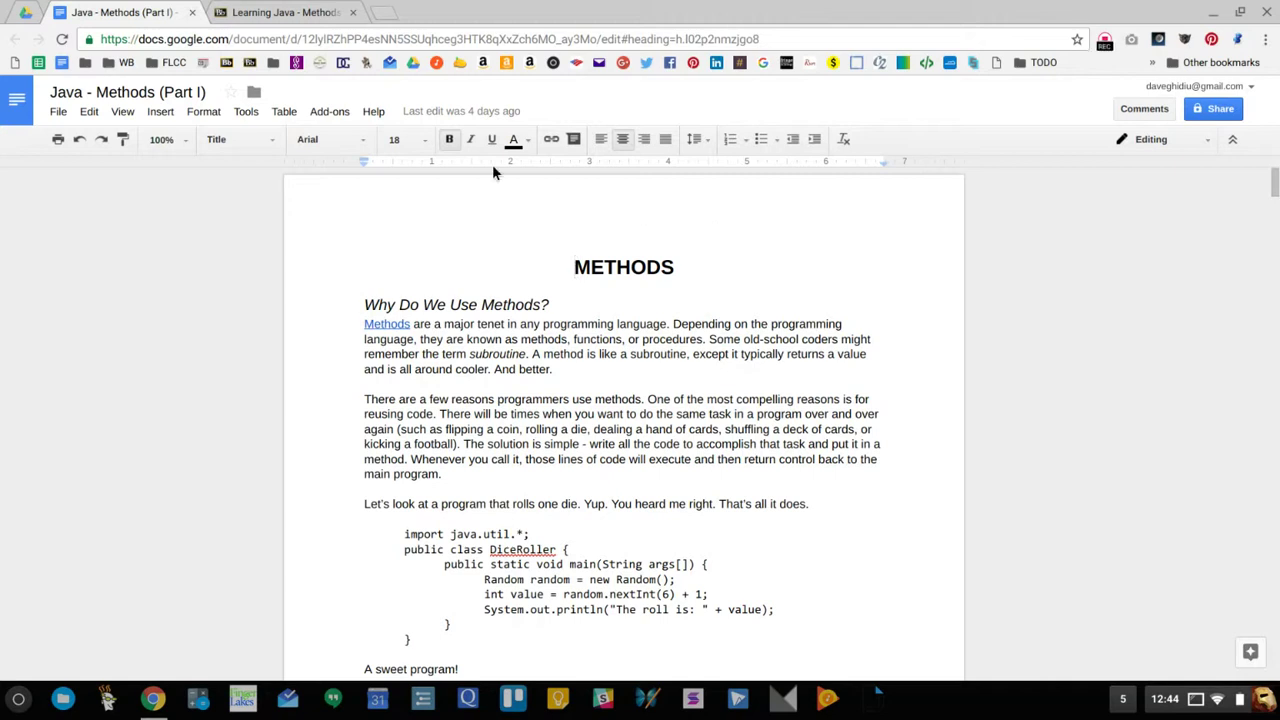
- Start the Embed-ify add-on and set the viewer permission to Comment and the document's webpage position to Center
{"action": "left_click", "coordinate": [345, 113]}
{"action": "mouse_move", "coordinate": [368, 163]}
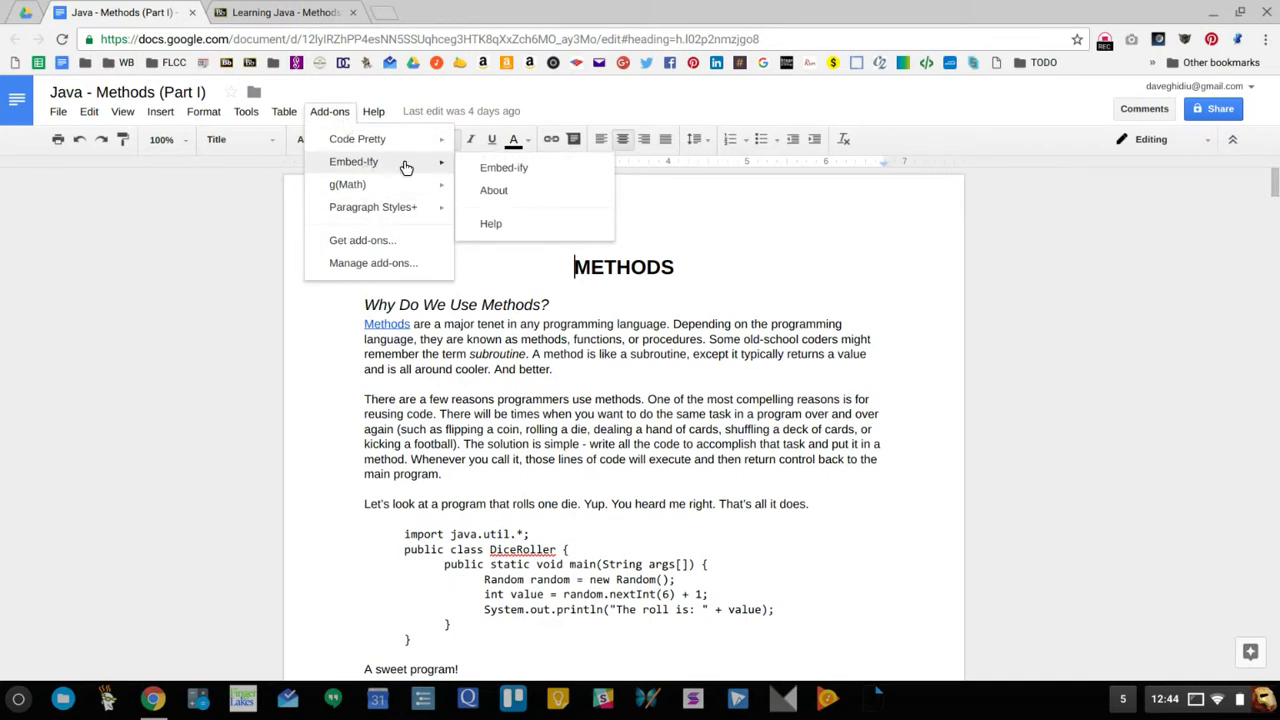
{"action": "left_click", "coordinate": [494, 171]}
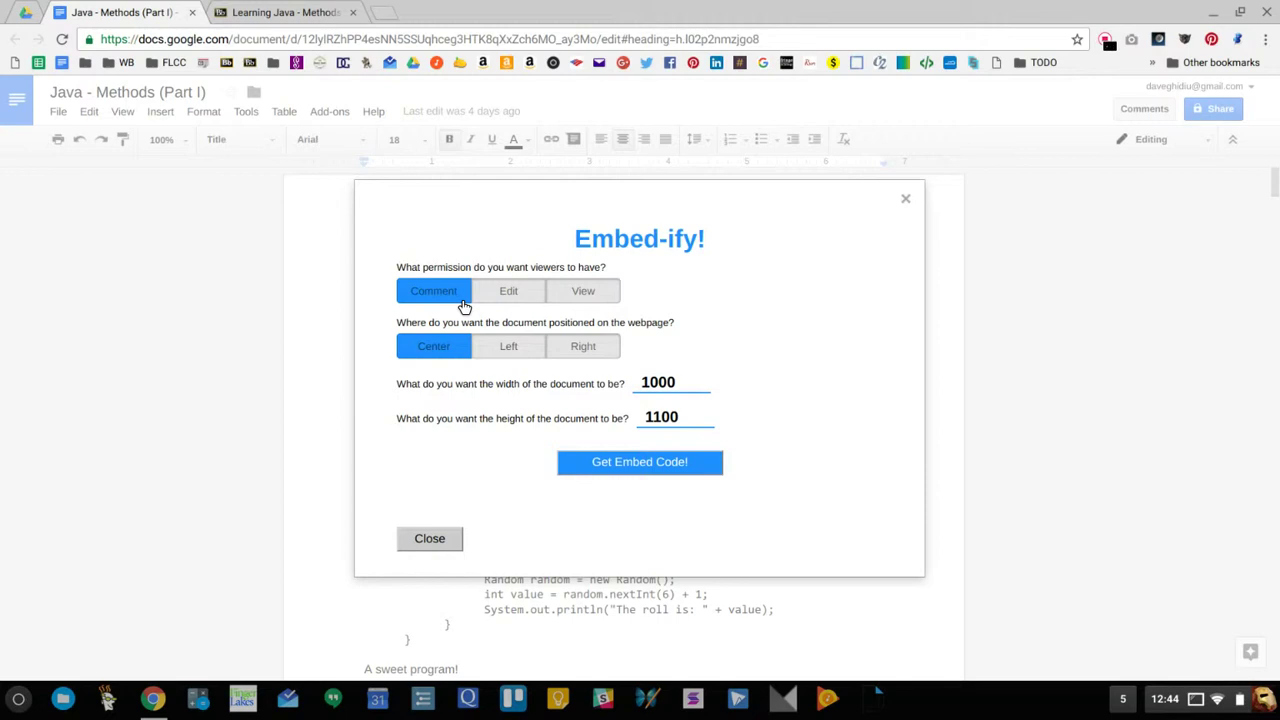
{"action": "left_click", "coordinate": [523, 305]}
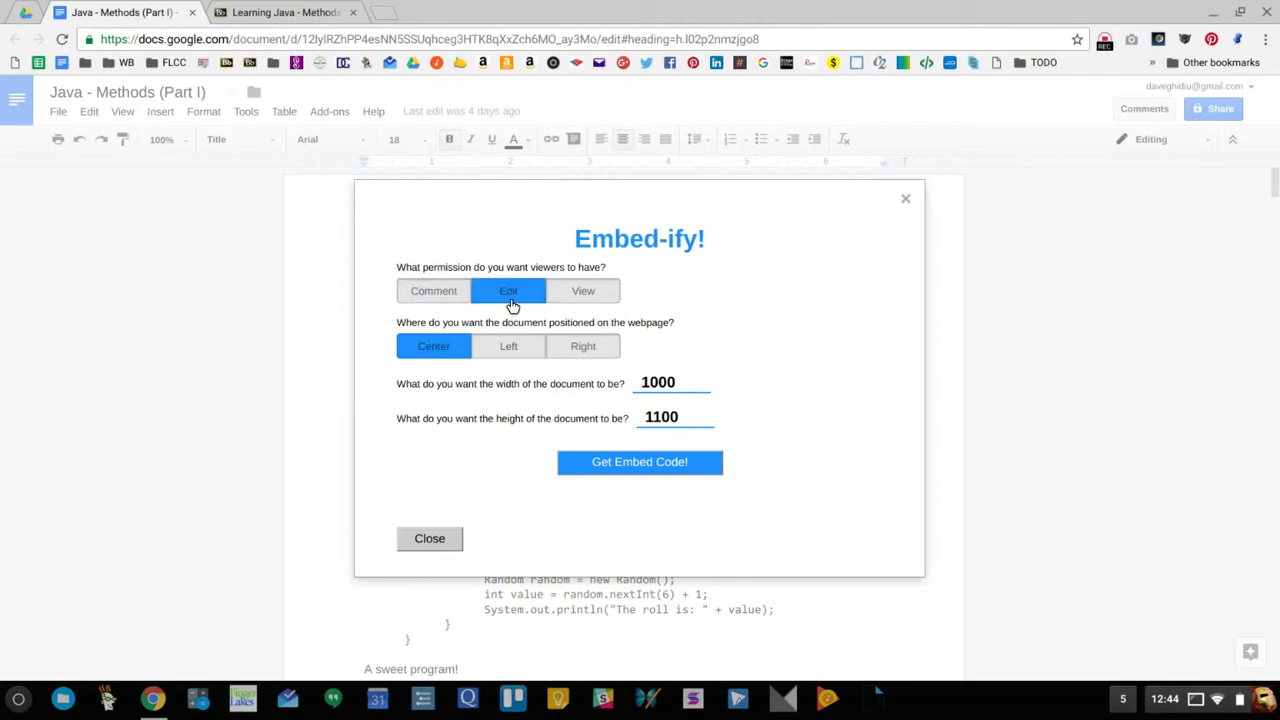
{"action": "left_click", "coordinate": [594, 300]}
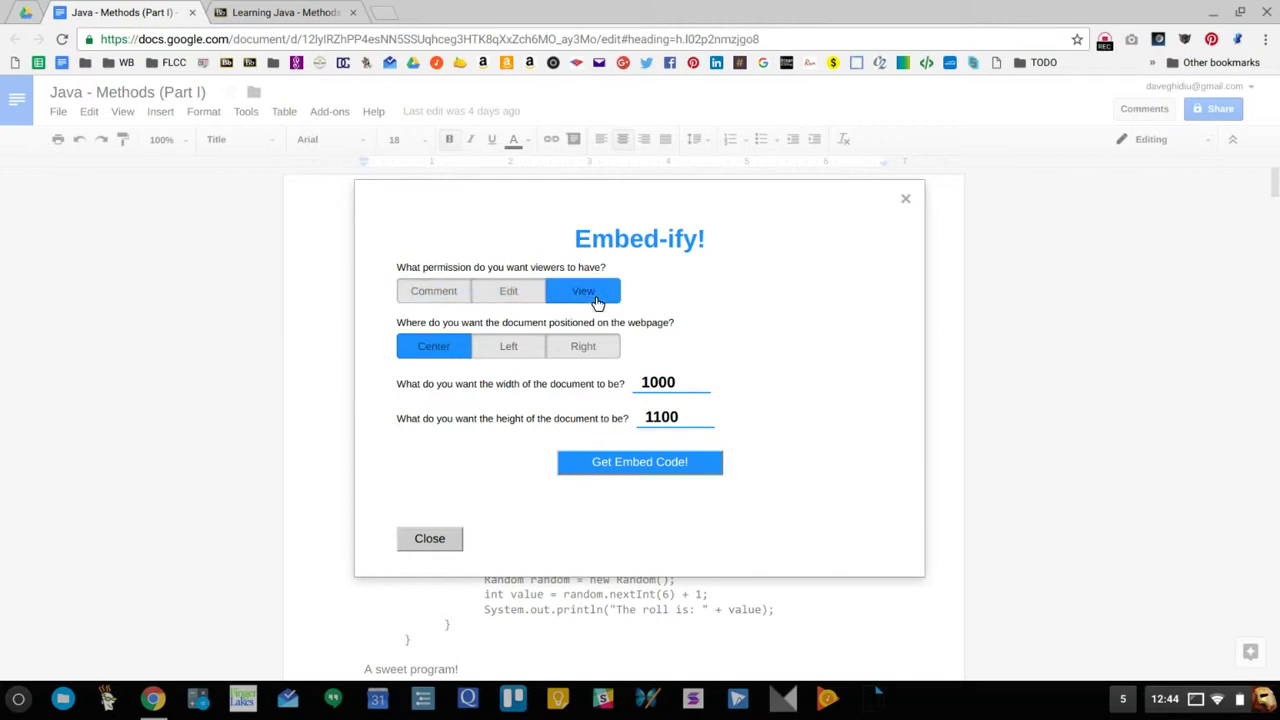
{"action": "left_click", "coordinate": [430, 300]}
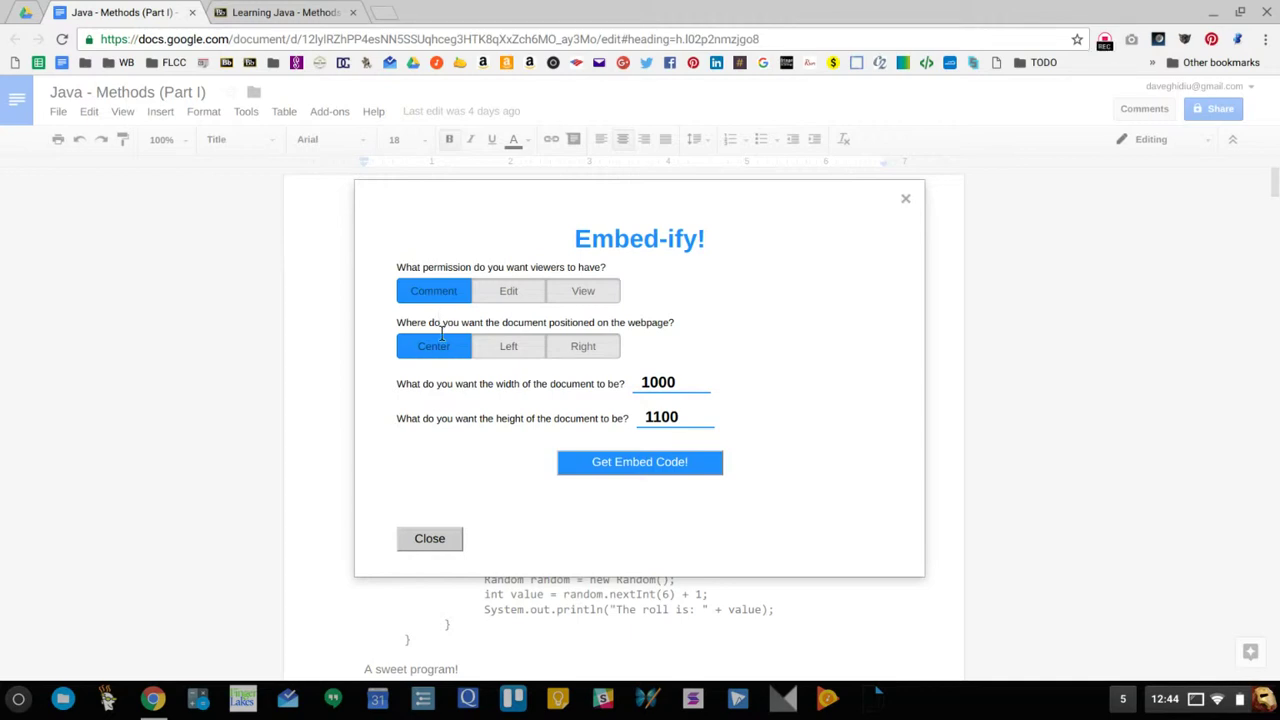
{"action": "left_click", "coordinate": [515, 350]}
{"action": "left_click", "coordinate": [588, 356]}
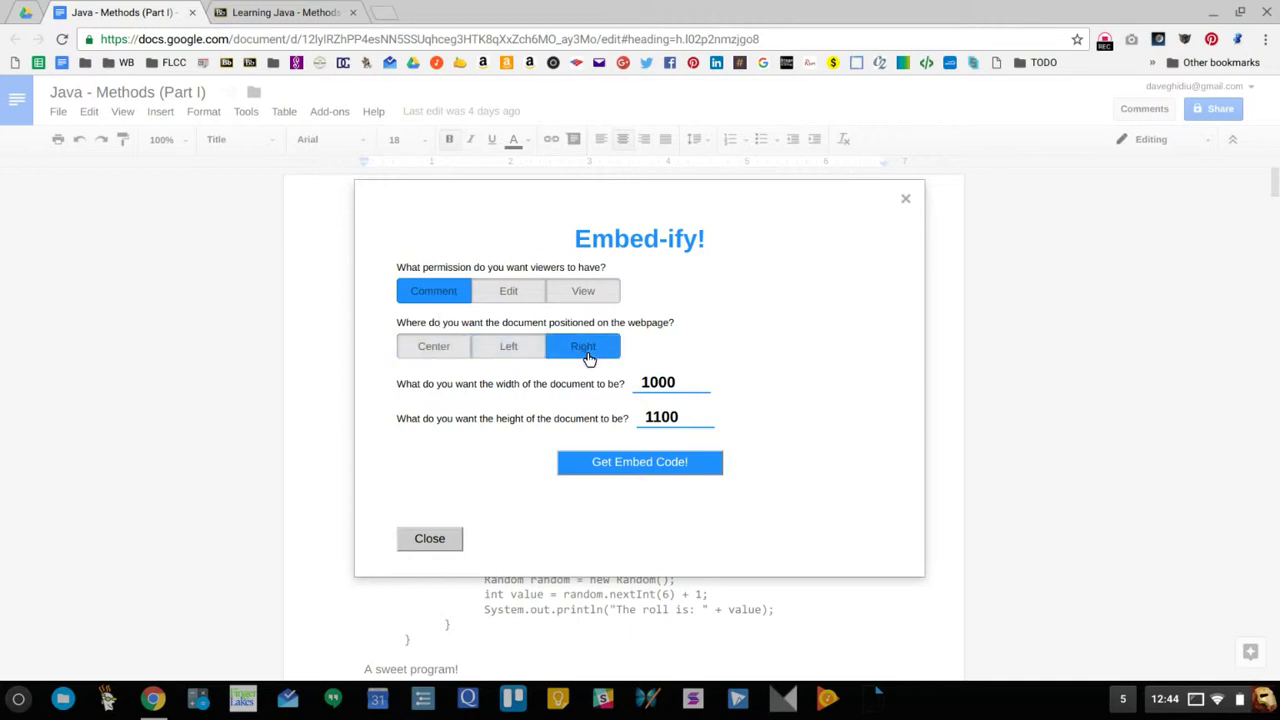
{"action": "left_click", "coordinate": [455, 355]}
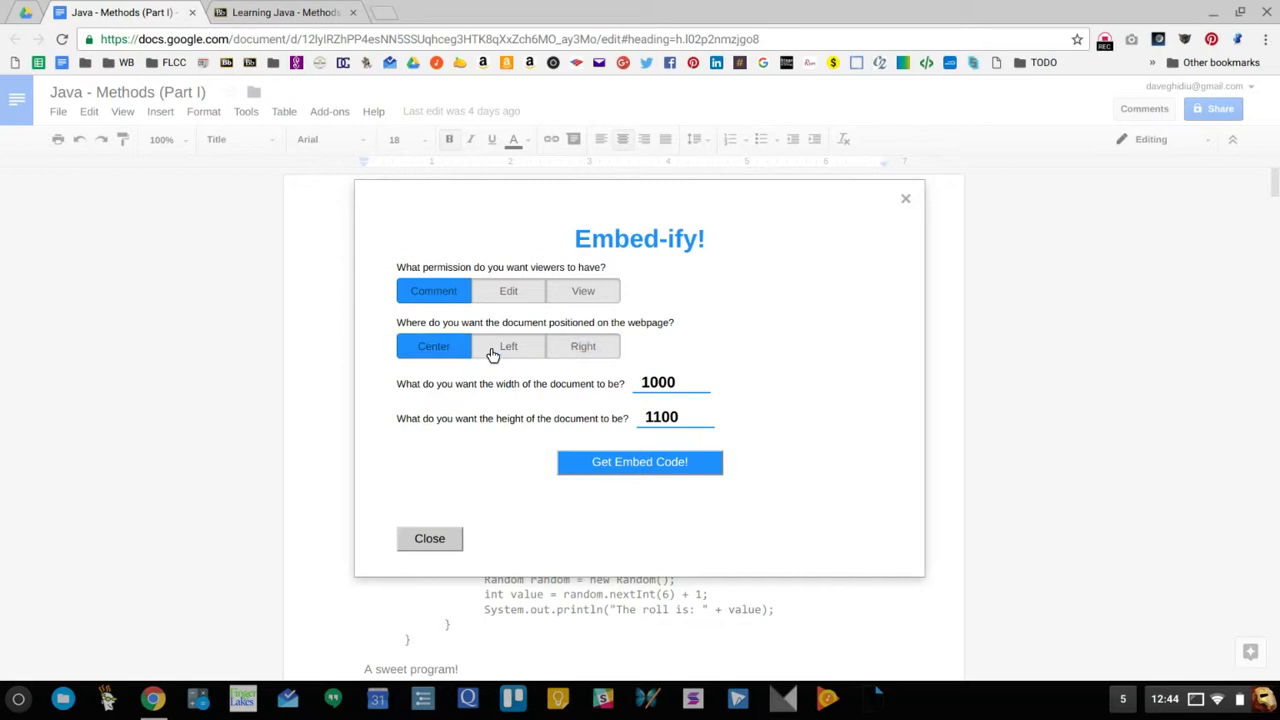
- With the embedded document's width set to 1000, generate the embed code and copy it to the clipboard
{"action": "double_click", "coordinate": [663, 387]}
{"action": "type", "text": "800"}
{"action": "key", "text": "BackSpace"}
{"action": "key", "text": "BackSpace"}
{"action": "key", "text": "BackSpace"}
{"action": "type", "text": "1000"}
{"action": "left_click", "coordinate": [734, 374]}
{"action": "left_click", "coordinate": [640, 462]}
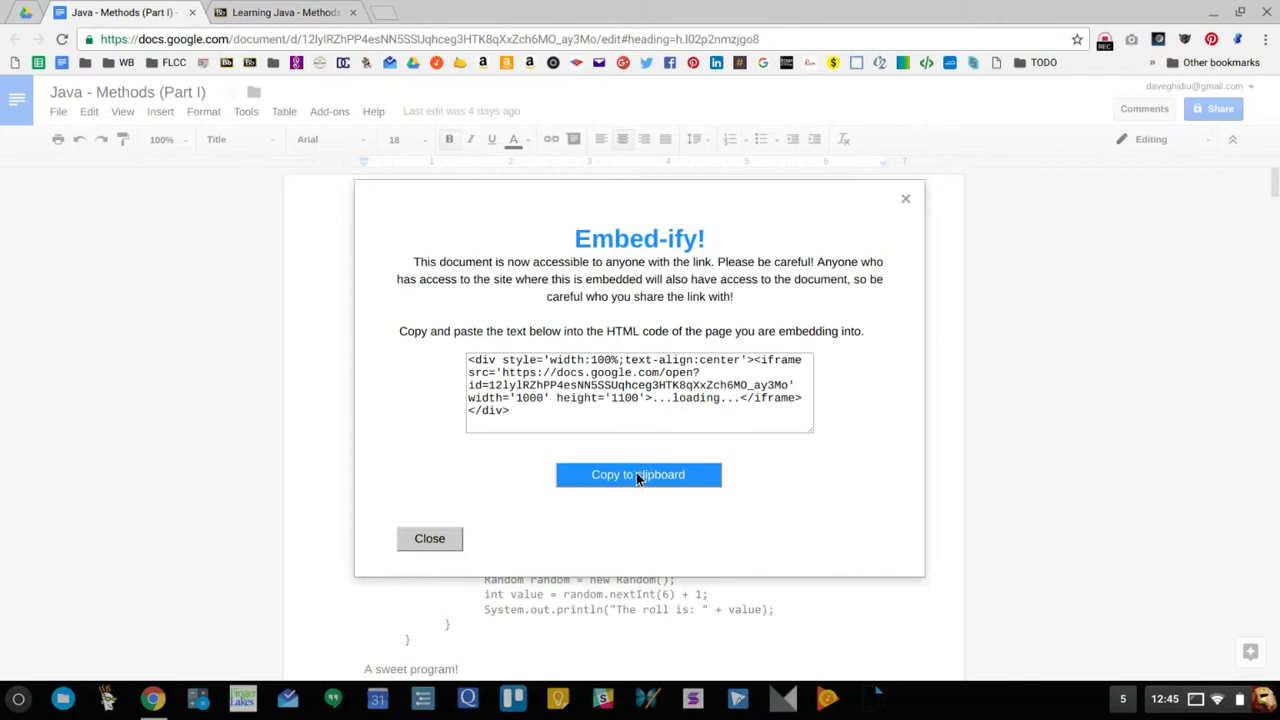
{"action": "left_click", "coordinate": [636, 472]}
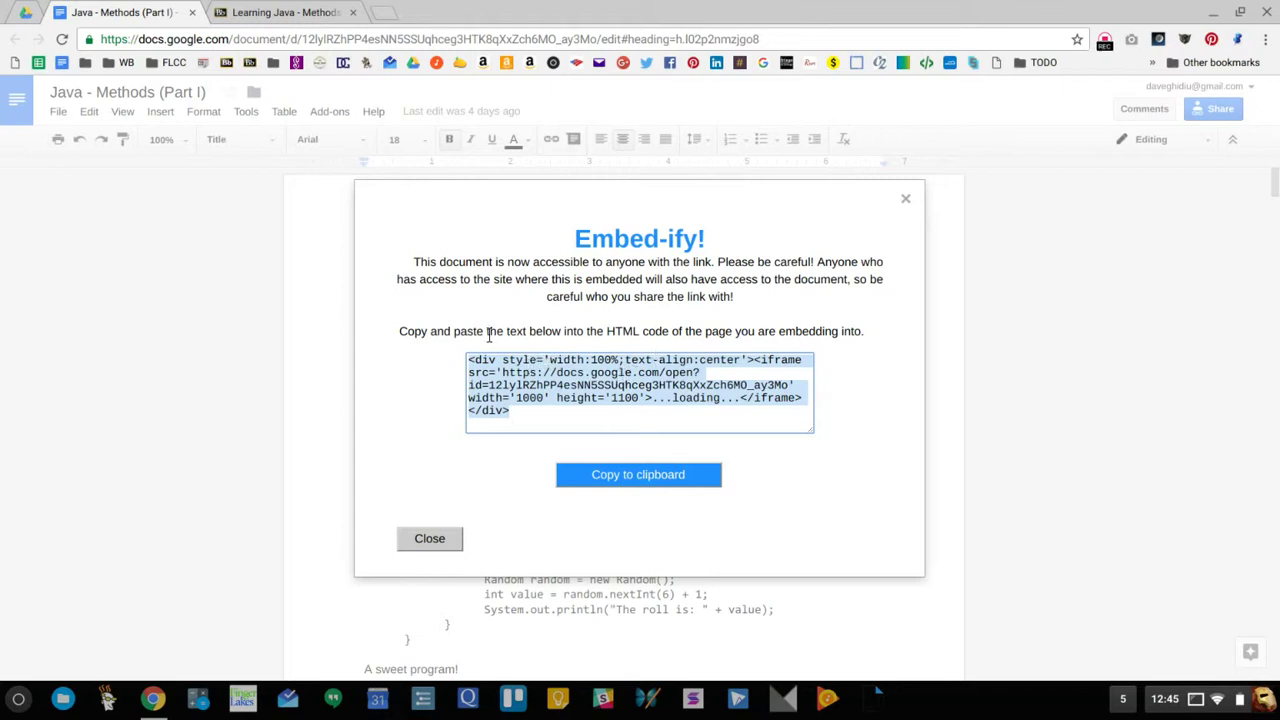
- Switch to the Blackboard course and start a blank page named Java Methods in the Learning Java - Methods folder
{"action": "left_click", "coordinate": [300, 14]}
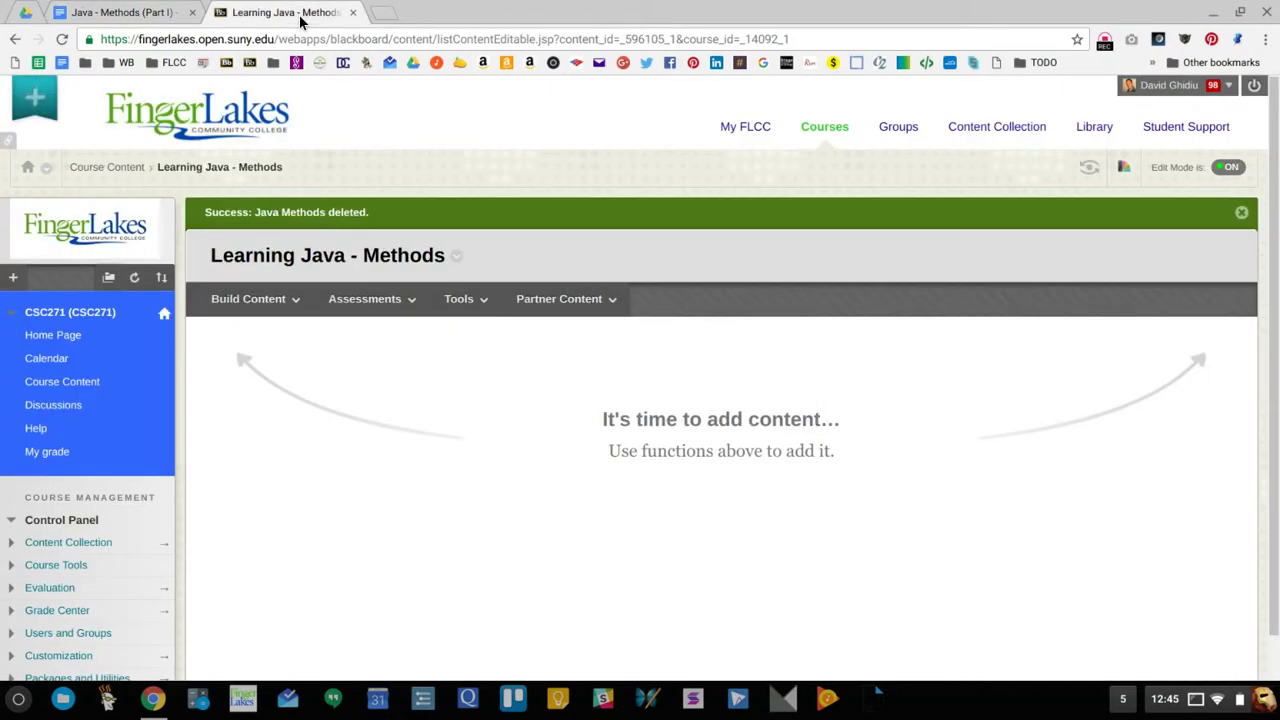
{"action": "left_click", "coordinate": [463, 300]}
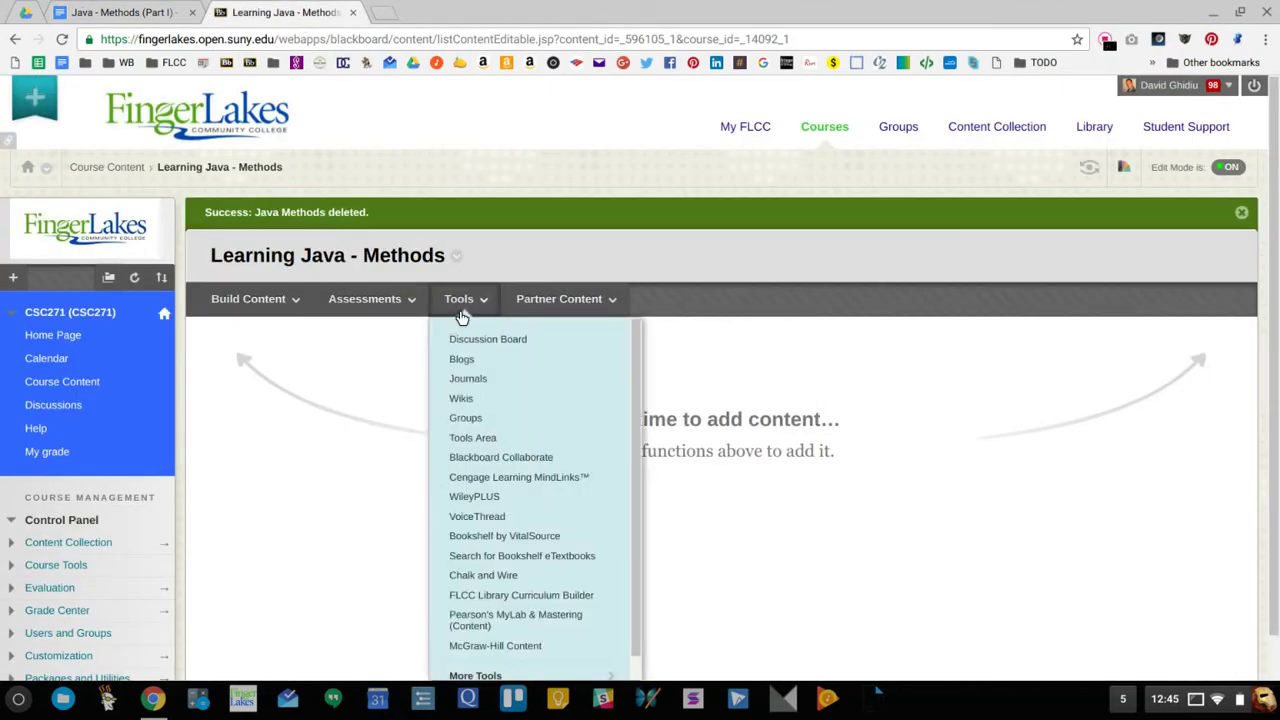
{"action": "left_click", "coordinate": [412, 300]}
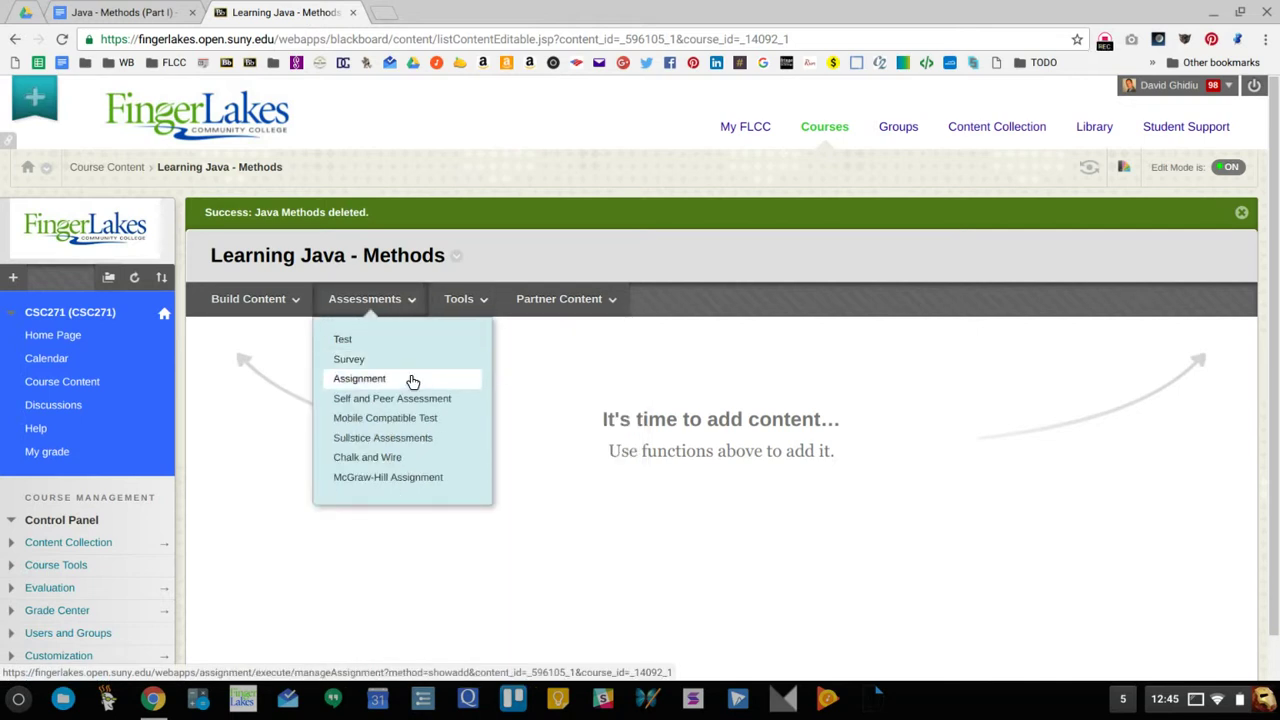
{"action": "left_click", "coordinate": [272, 300]}
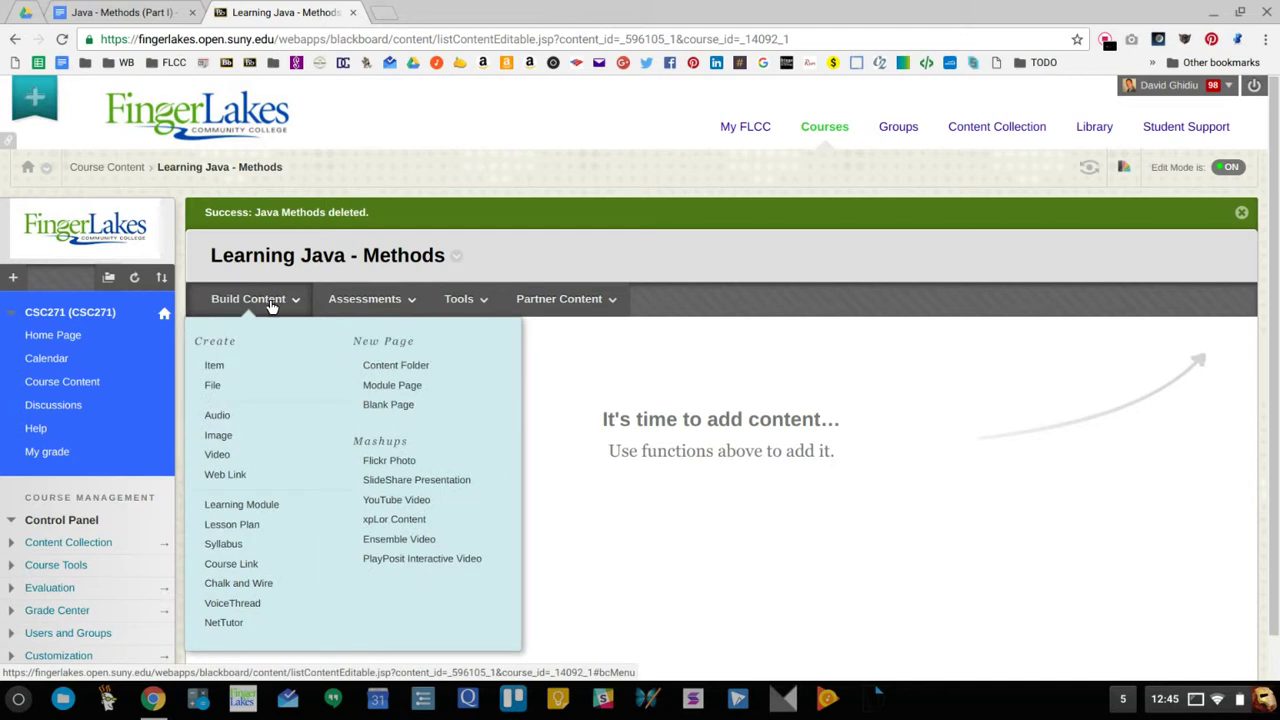
{"action": "left_click", "coordinate": [400, 406]}
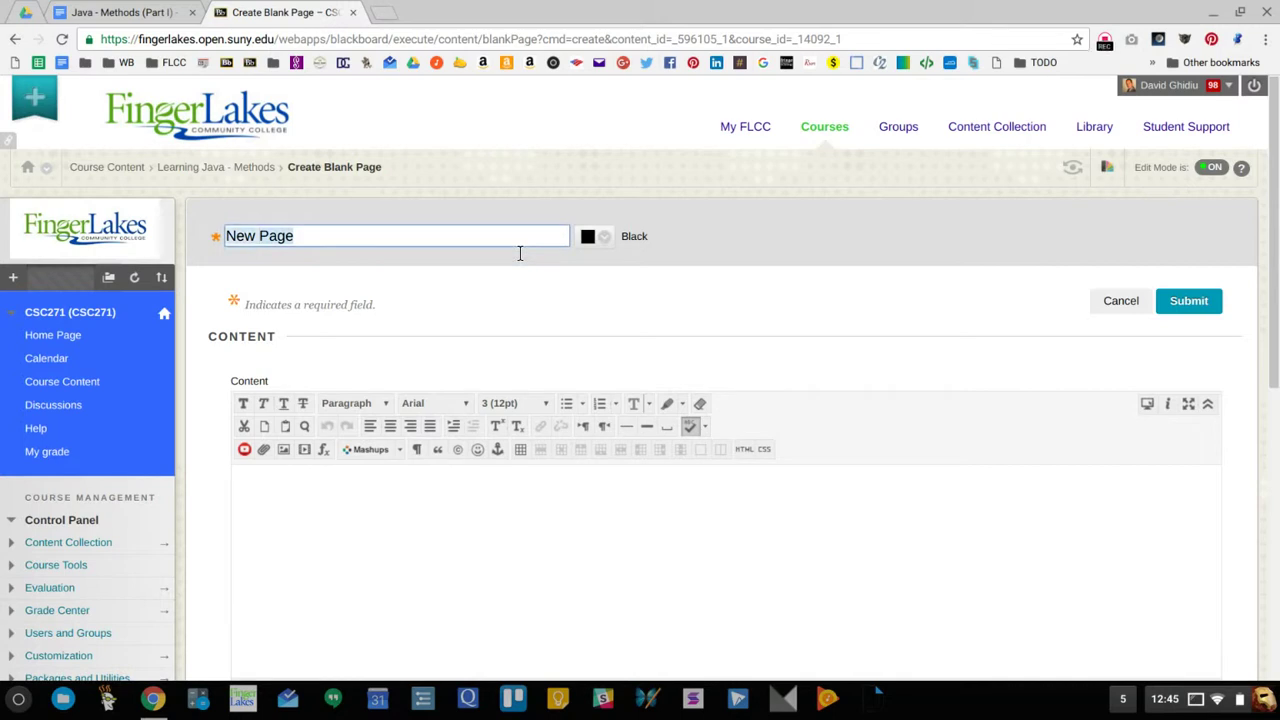
{"action": "type", "text": "Java"}
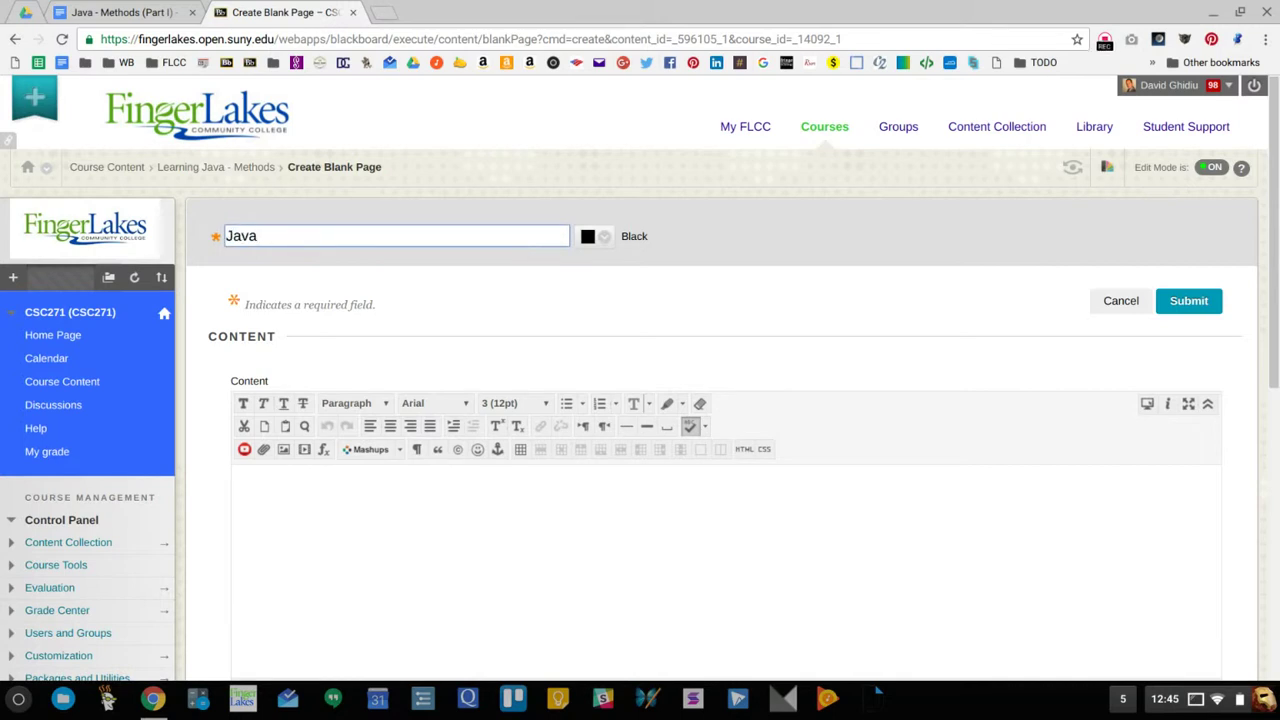
{"action": "type", "text": " Methods"}
- Paste the copied embed code into the page's HTML source and submit the new page
{"action": "left_click", "coordinate": [748, 449]}
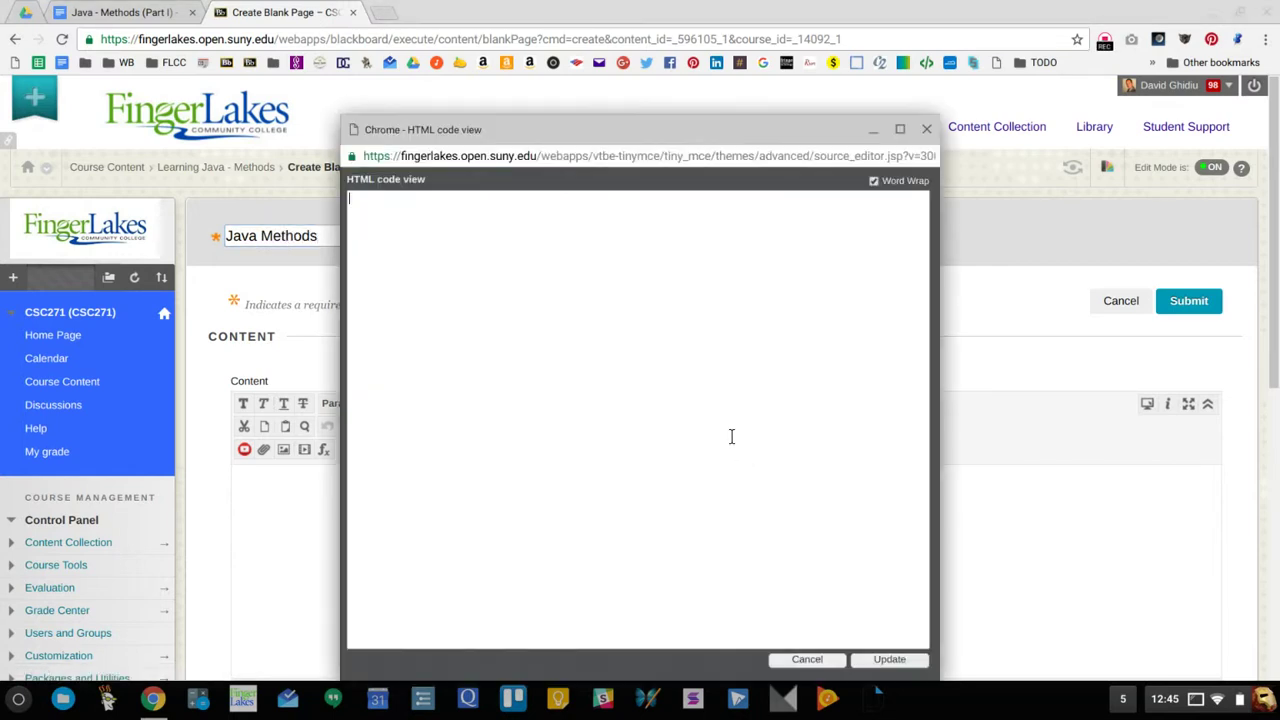
{"action": "right_click", "coordinate": [660, 362]}
{"action": "left_click", "coordinate": [711, 477]}
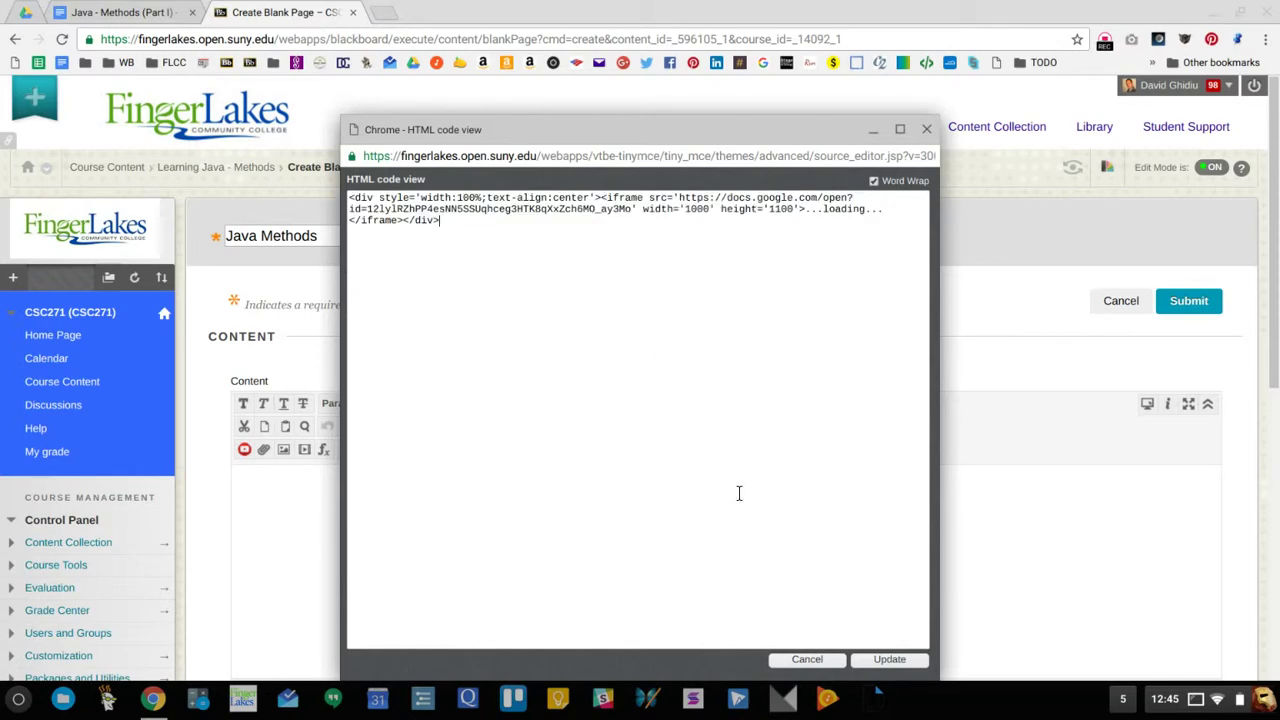
{"action": "left_click", "coordinate": [872, 660]}
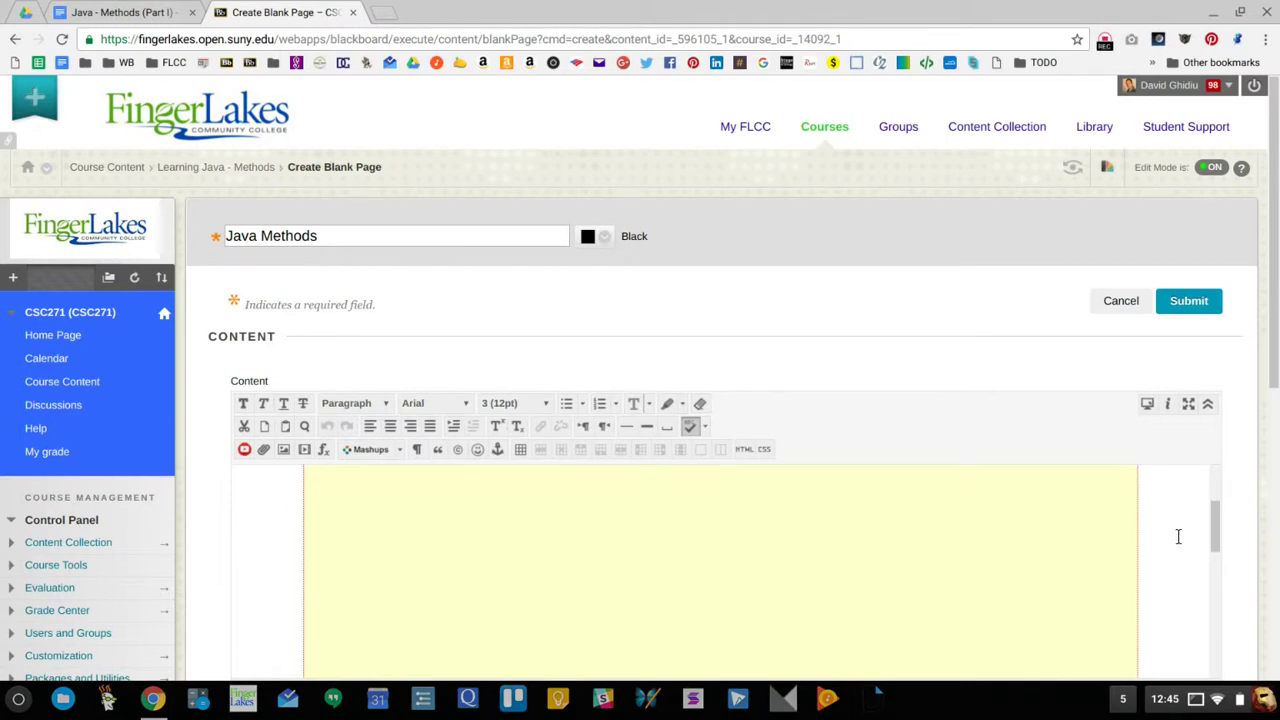
{"action": "left_click", "coordinate": [1176, 316]}
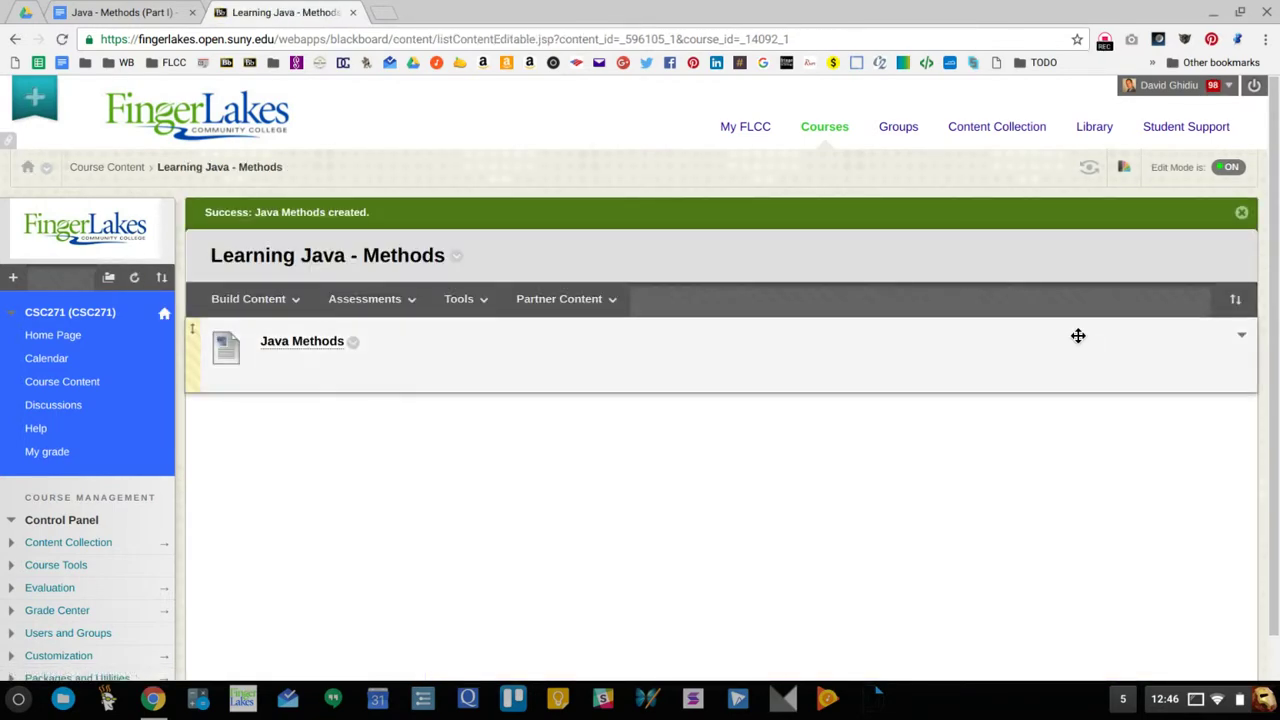
- Switch to the test student's browser window, open the Java Methods page and hide the embedded document's outline
{"action": "key", "text": "F5"}
{"action": "left_click", "coordinate": [1075, 338]}
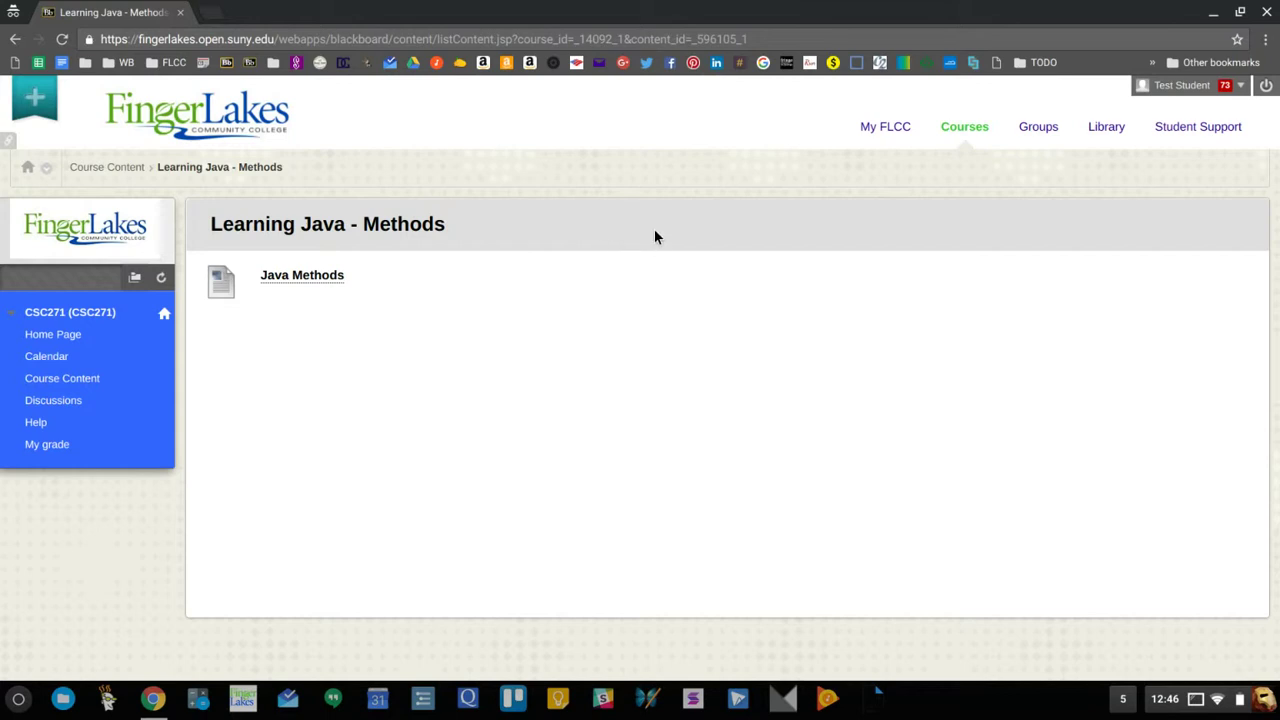
{"action": "key", "text": "F5"}
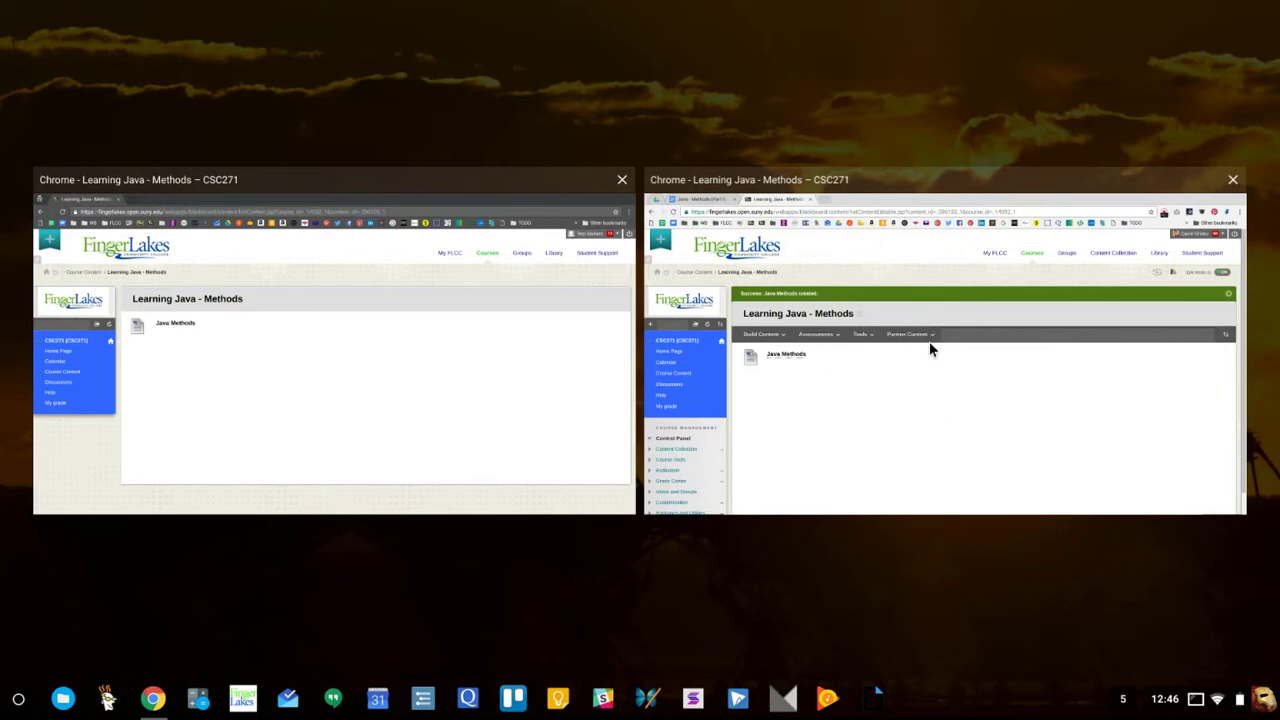
{"action": "left_click", "coordinate": [466, 390]}
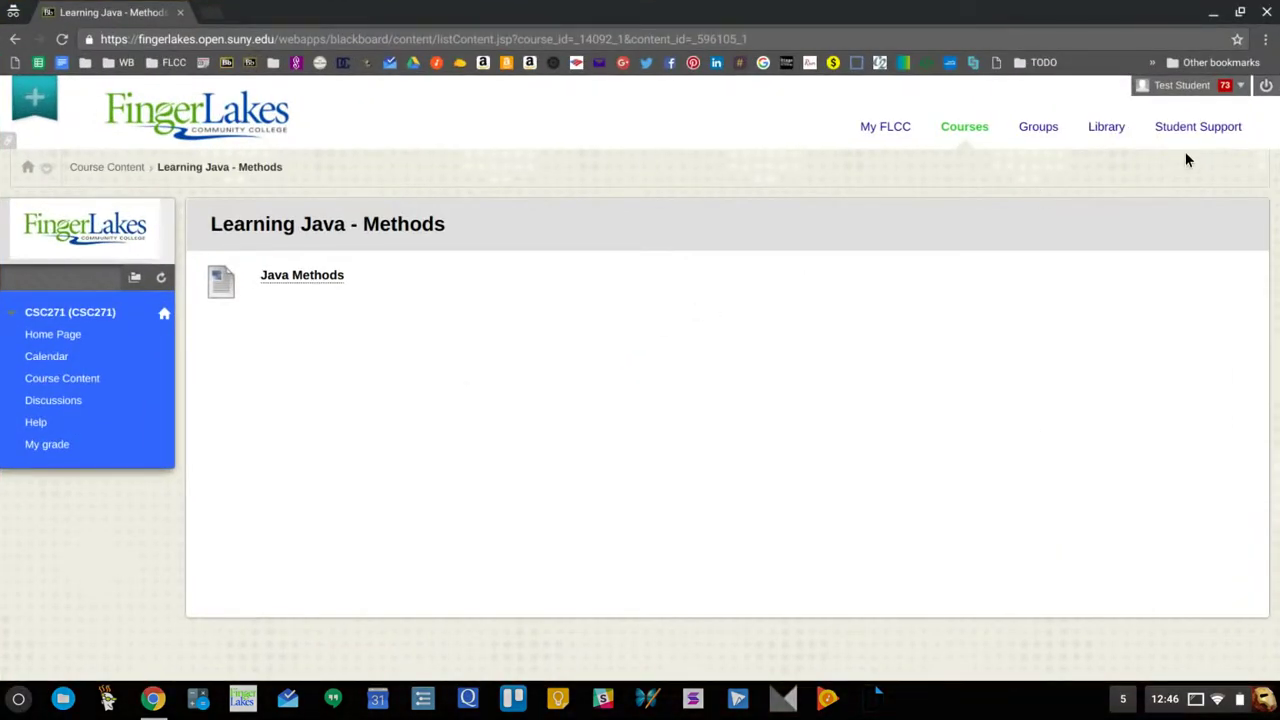
{"action": "left_click", "coordinate": [339, 289]}
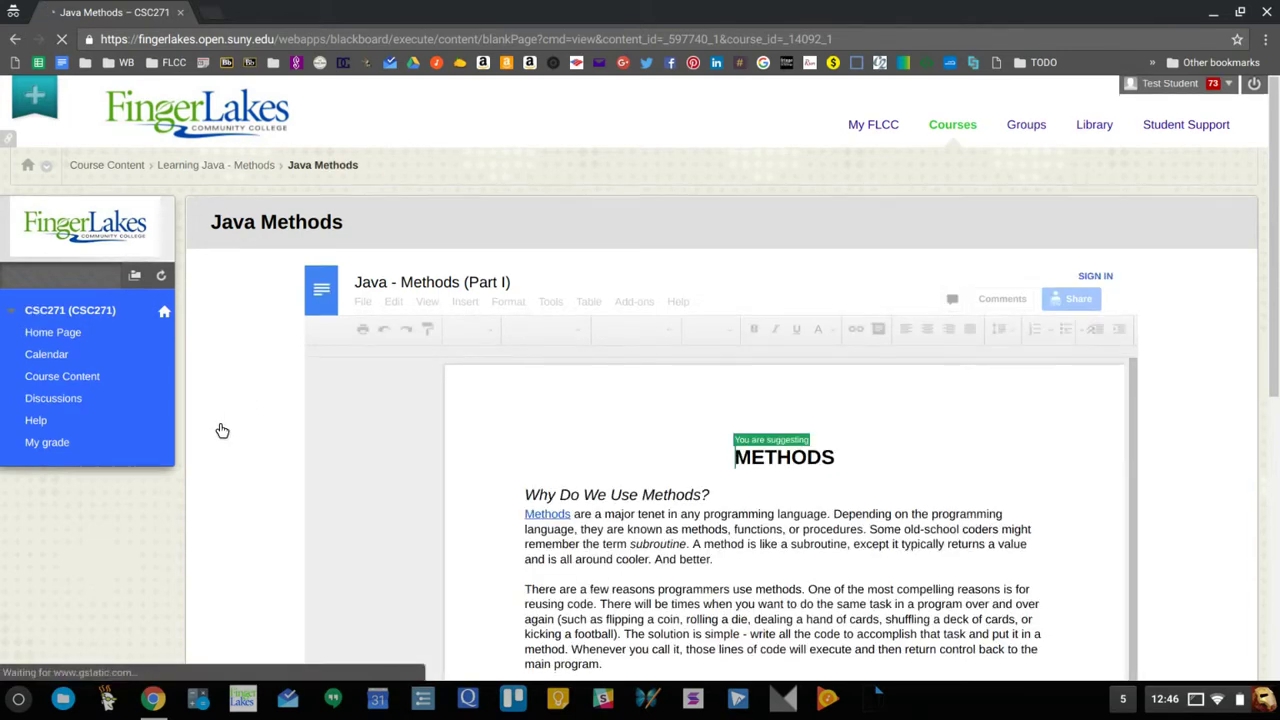
{"action": "scroll", "coordinate": [215, 422], "scroll_direction": "down", "scroll_amount": 1}
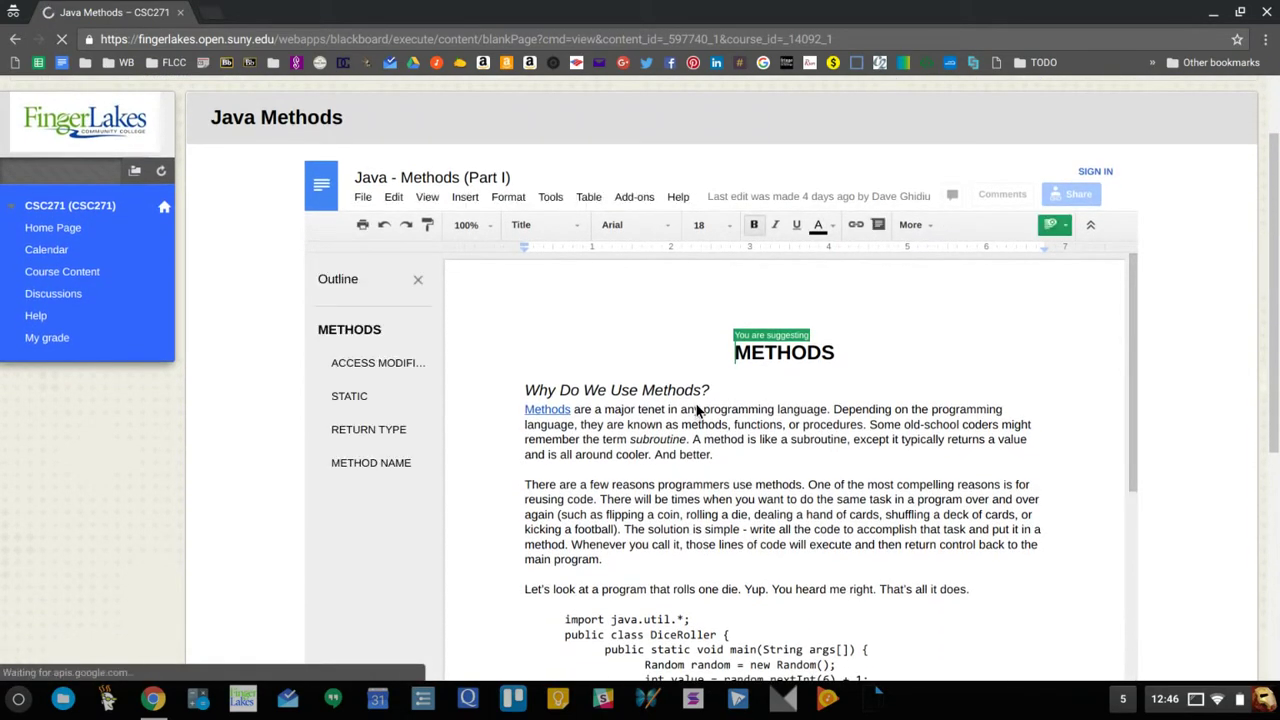
{"action": "left_click", "coordinate": [418, 282]}
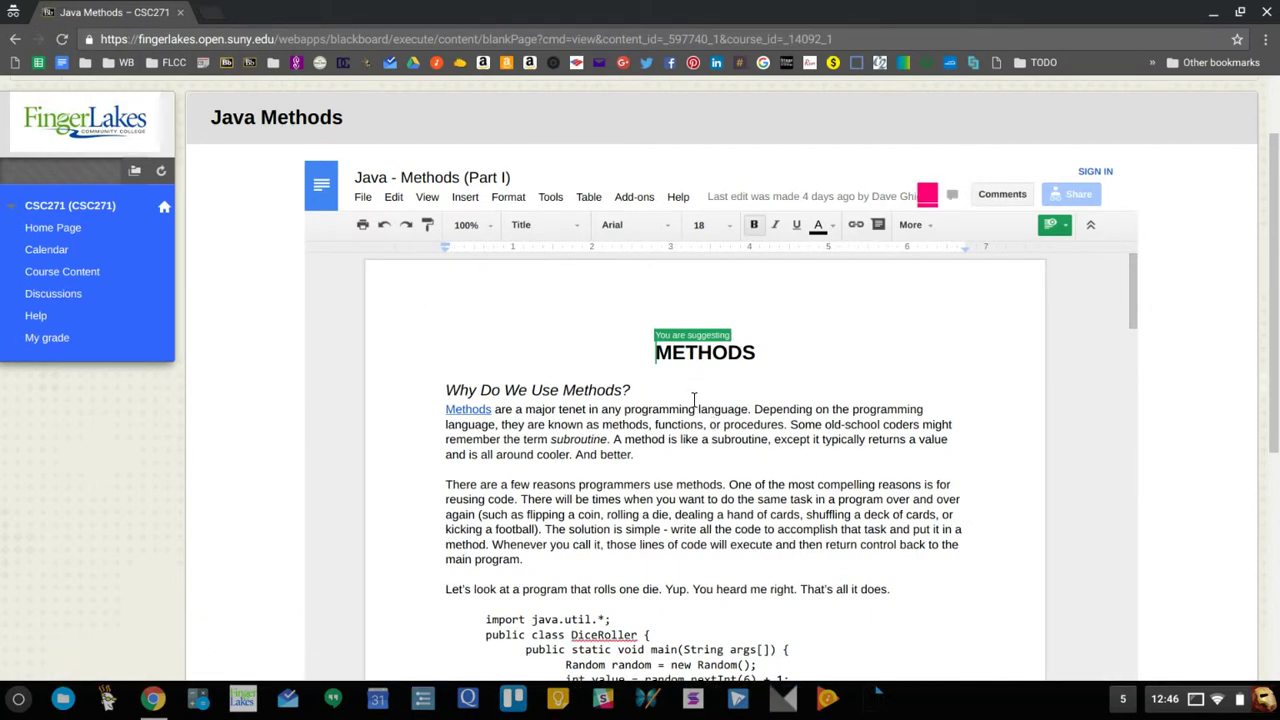
- Suggest adding "or sub-routines" after "procedures" in the first paragraph of the embedded document
{"action": "left_click", "coordinate": [795, 436]}
{"action": "type", "text": "or sub-rout"}
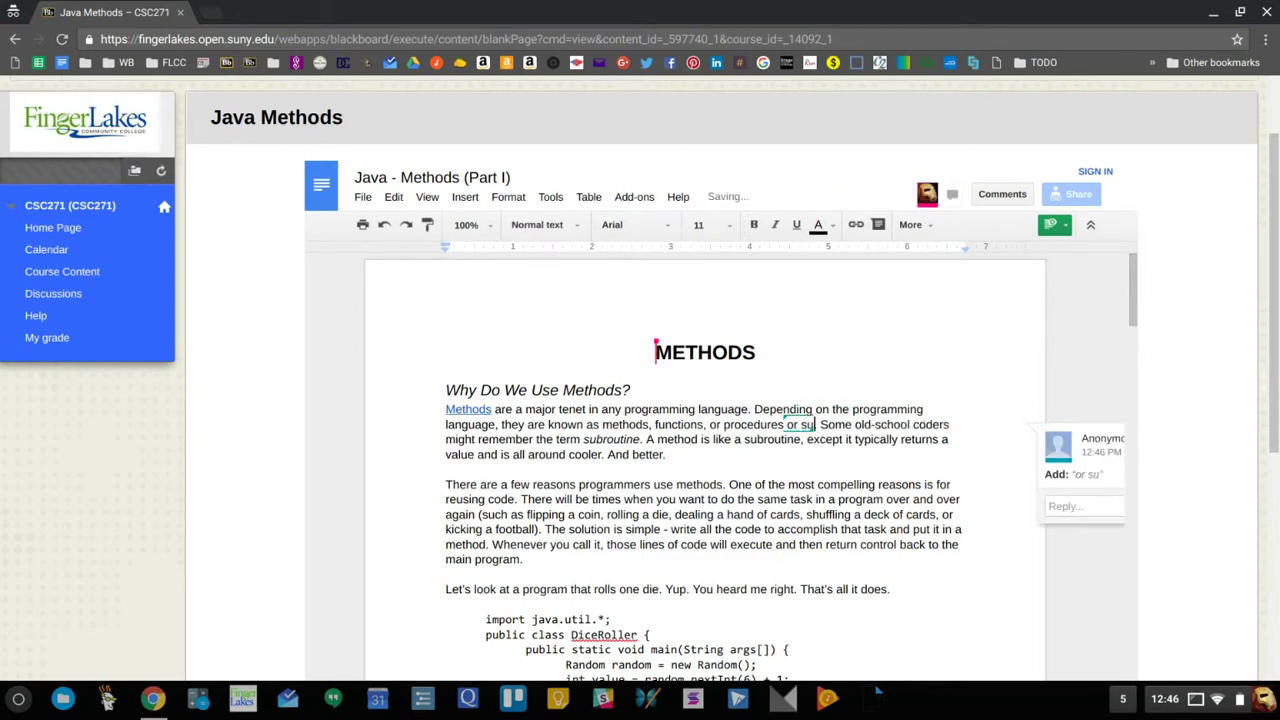
{"action": "type", "text": "ine"}
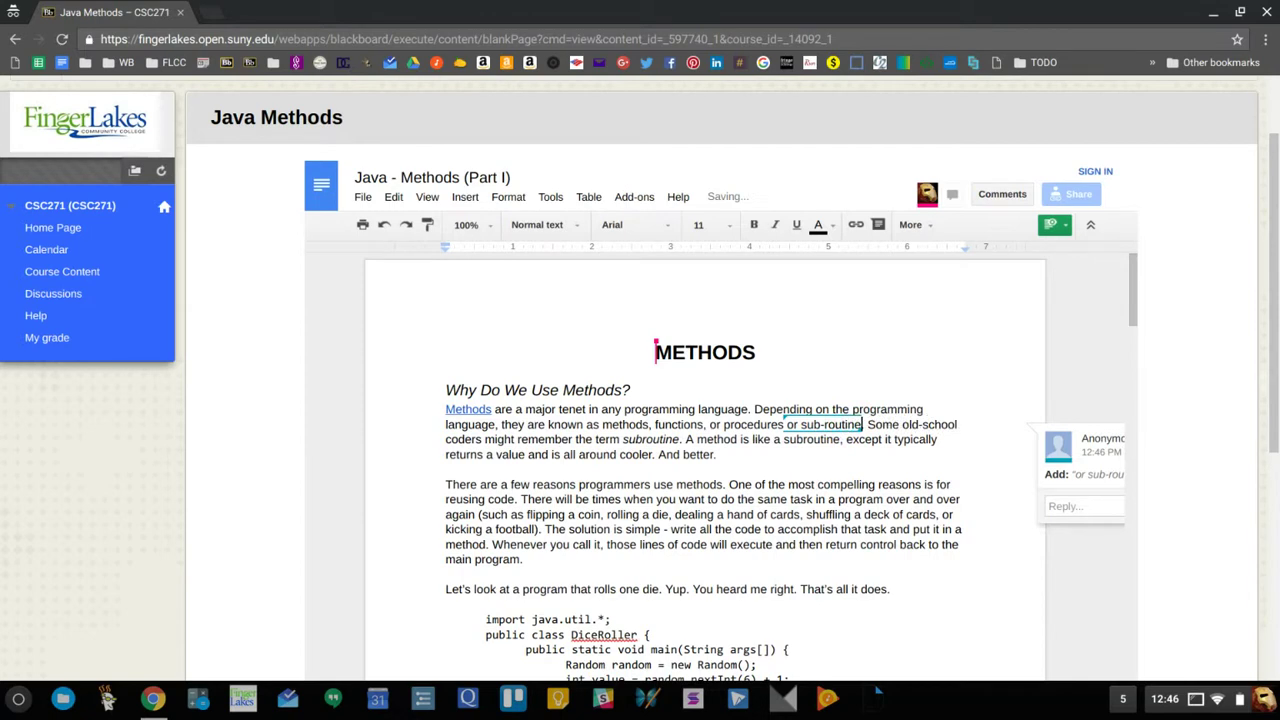
{"action": "type", "text": "s"}
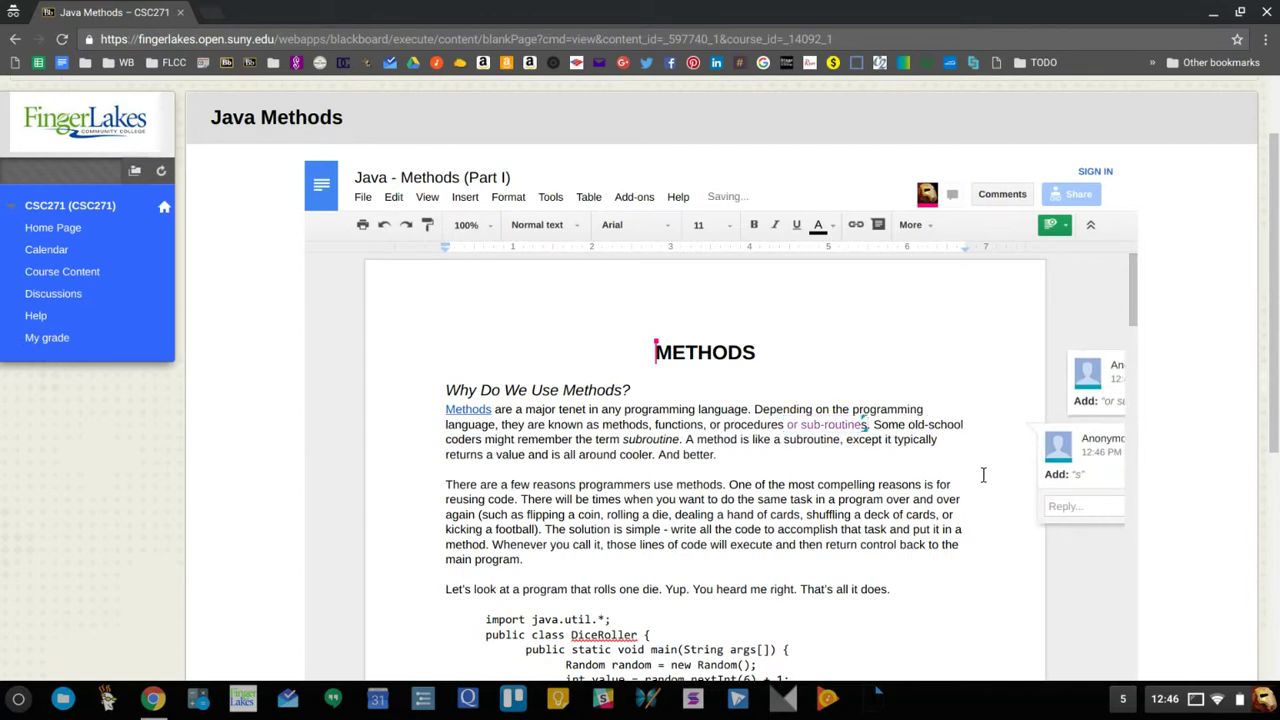
{"action": "key", "text": "Up"}
{"action": "key", "text": "Up"}
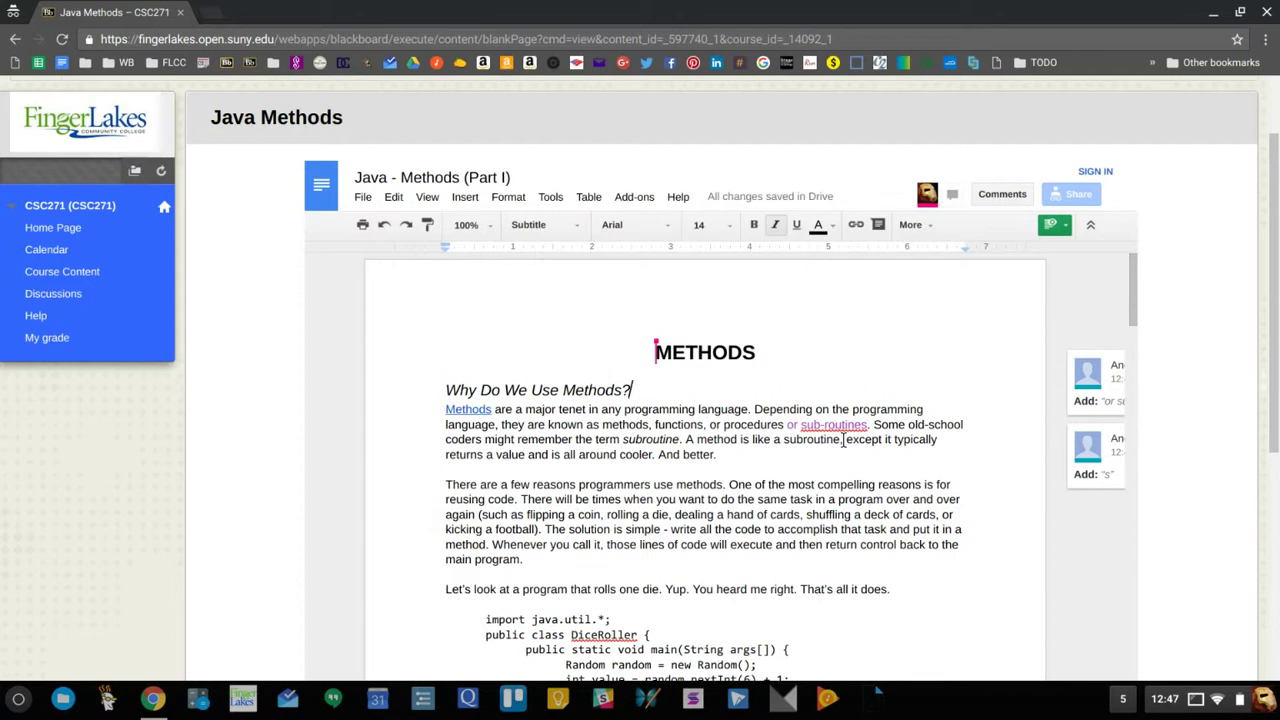
- Draft a comment reading "gfds" on the word Methods in the heading "Why Do We Use Methods?"
{"action": "key", "text": "Left"}
{"action": "key", "text": "ctrl+shift+Left"}
{"action": "key", "text": "ctrl+alt+m"}
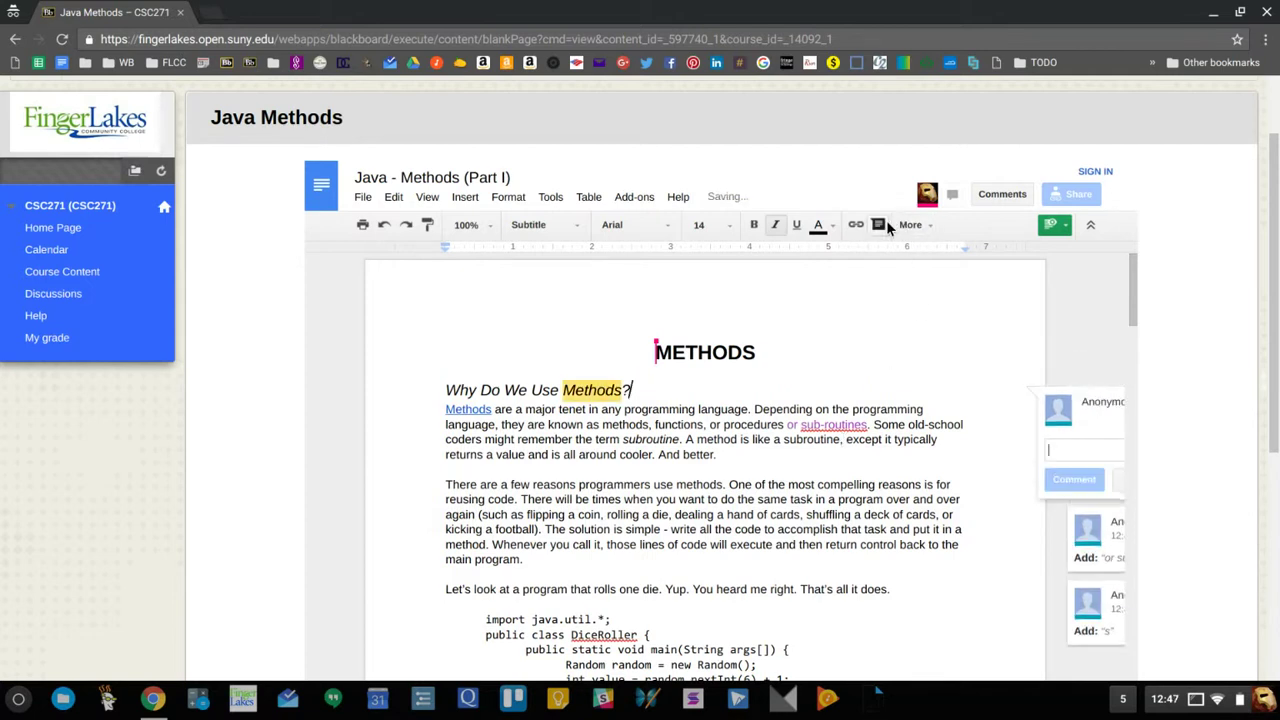
{"action": "type", "text": "gfds"}
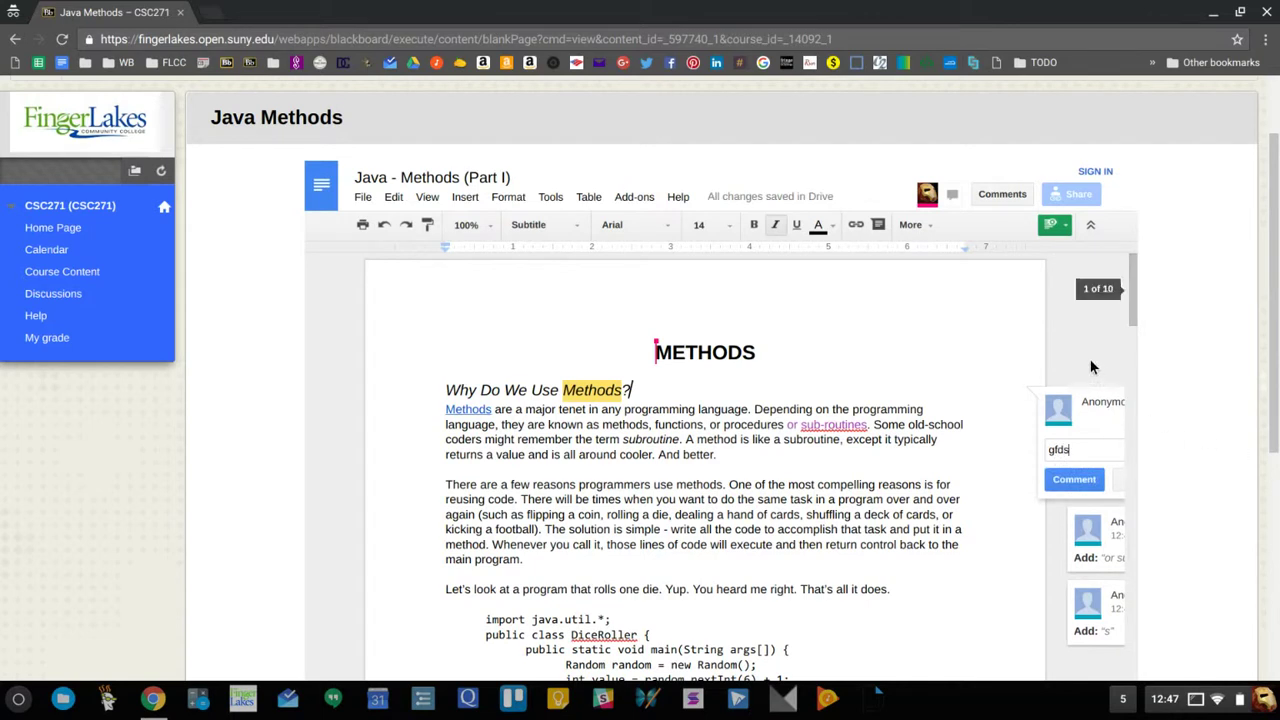
{"action": "left_click", "coordinate": [1081, 351]}
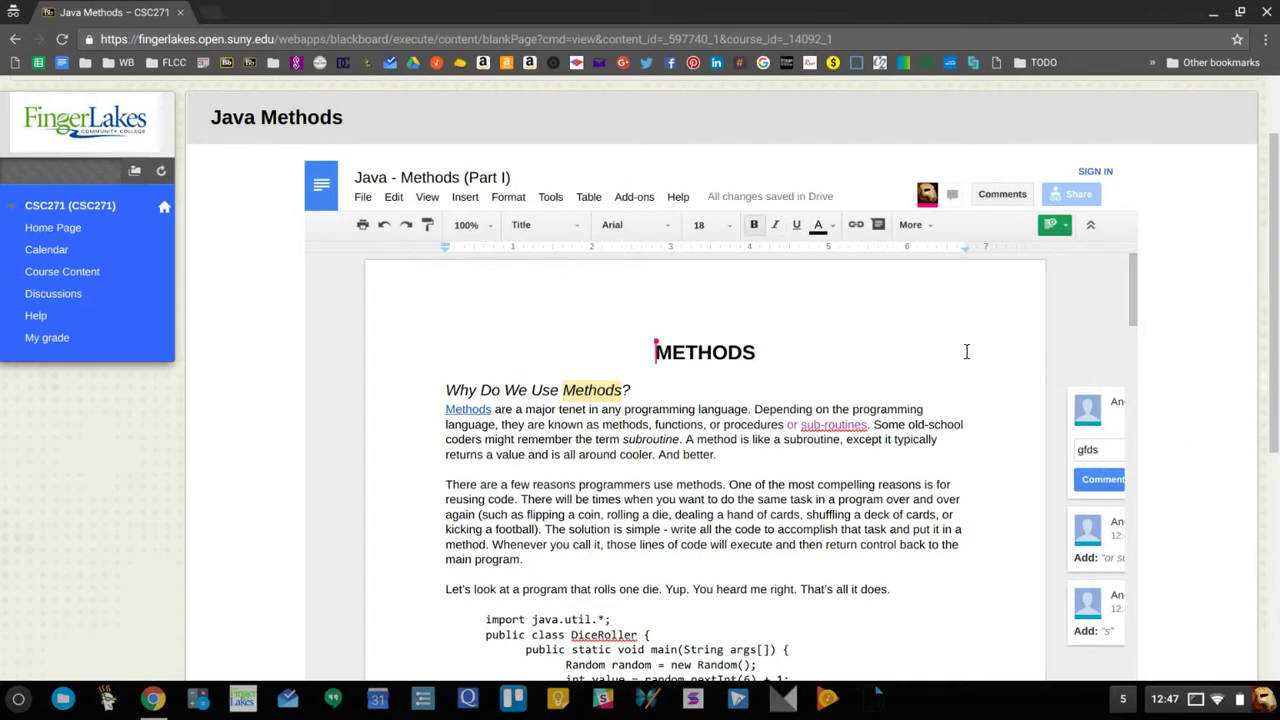
- Switch to the original Google Doc, close the Embed-ify dialog and select the anonymous "or sub-routine" suggestion
{"action": "key", "text": "F5"}
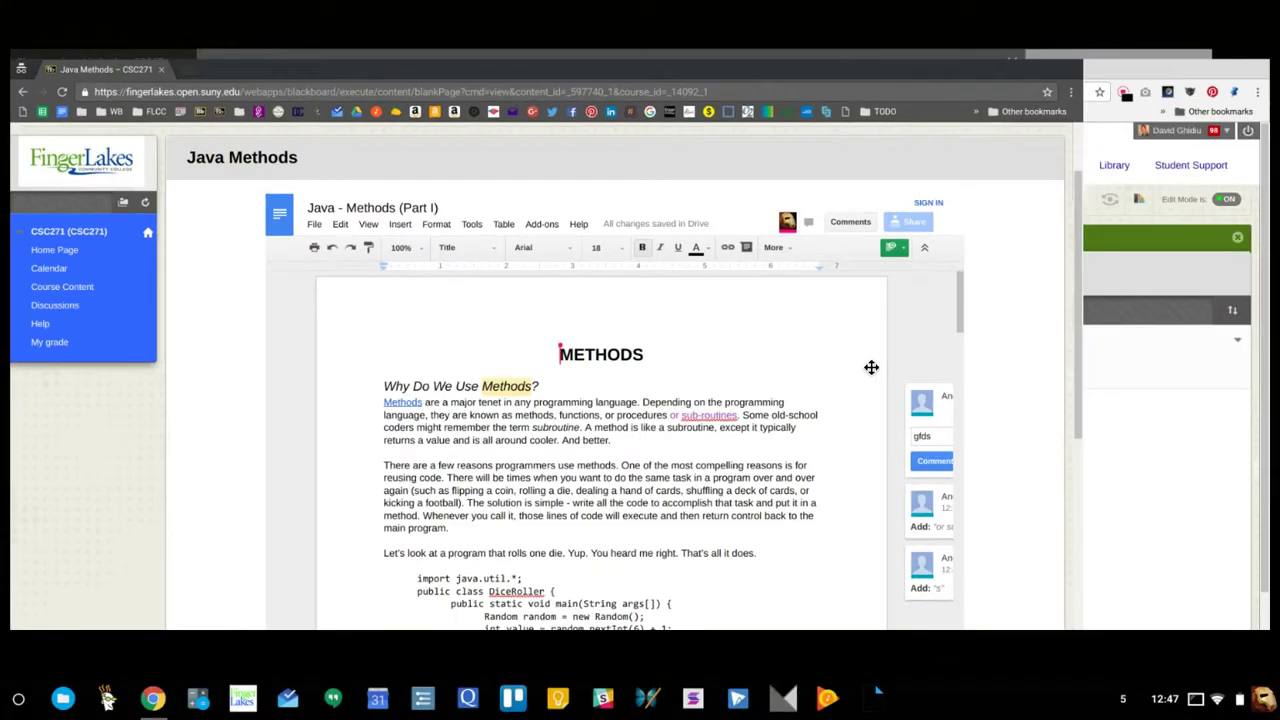
{"action": "left_click", "coordinate": [858, 375]}
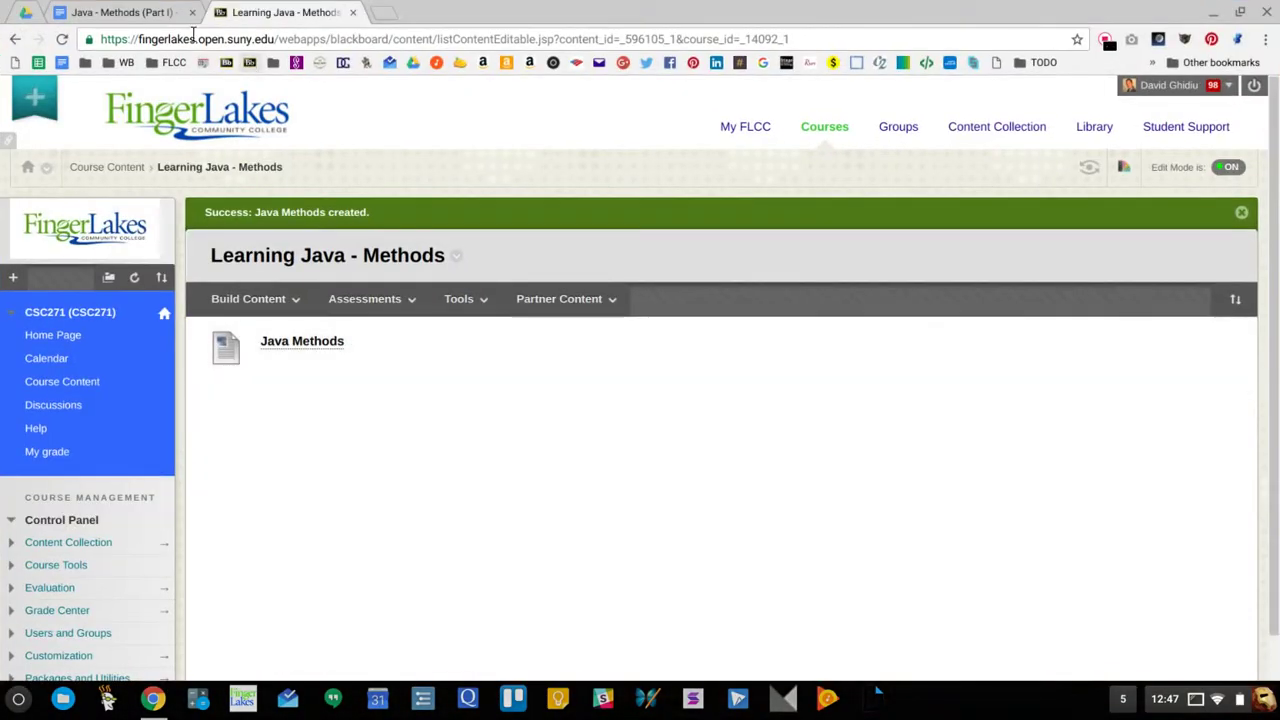
{"action": "left_click", "coordinate": [122, 12]}
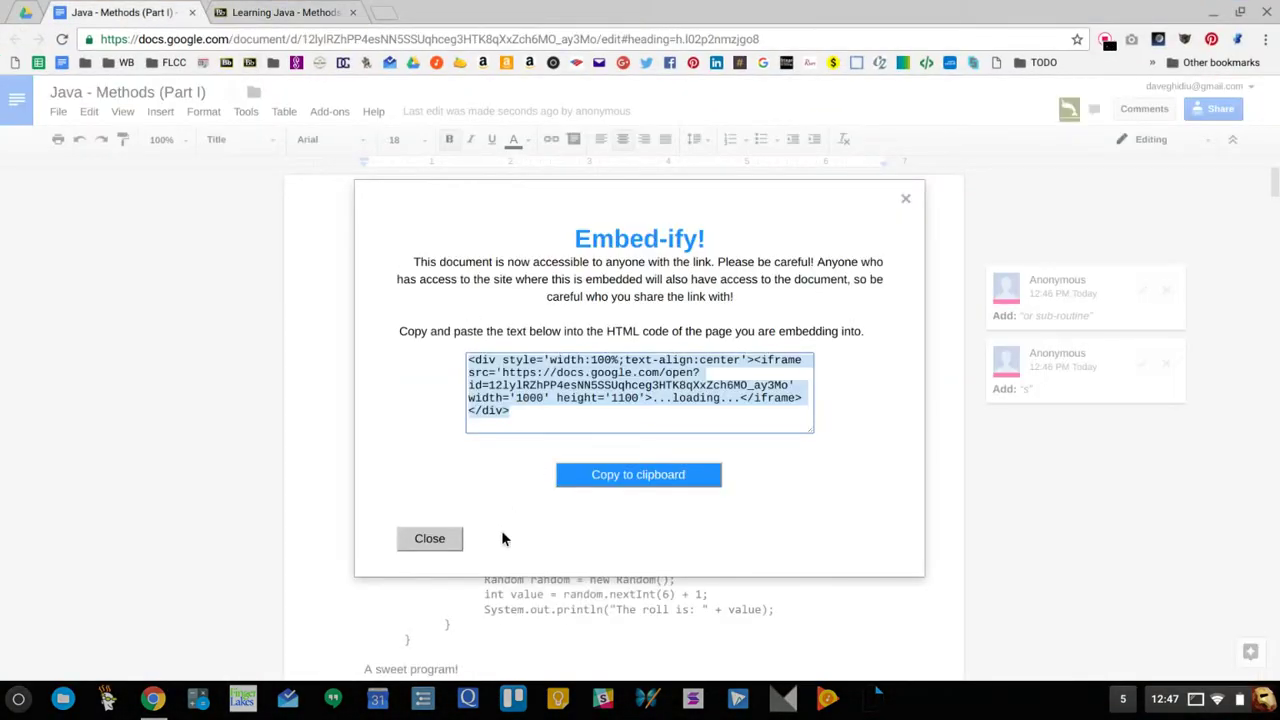
{"action": "left_click", "coordinate": [444, 536]}
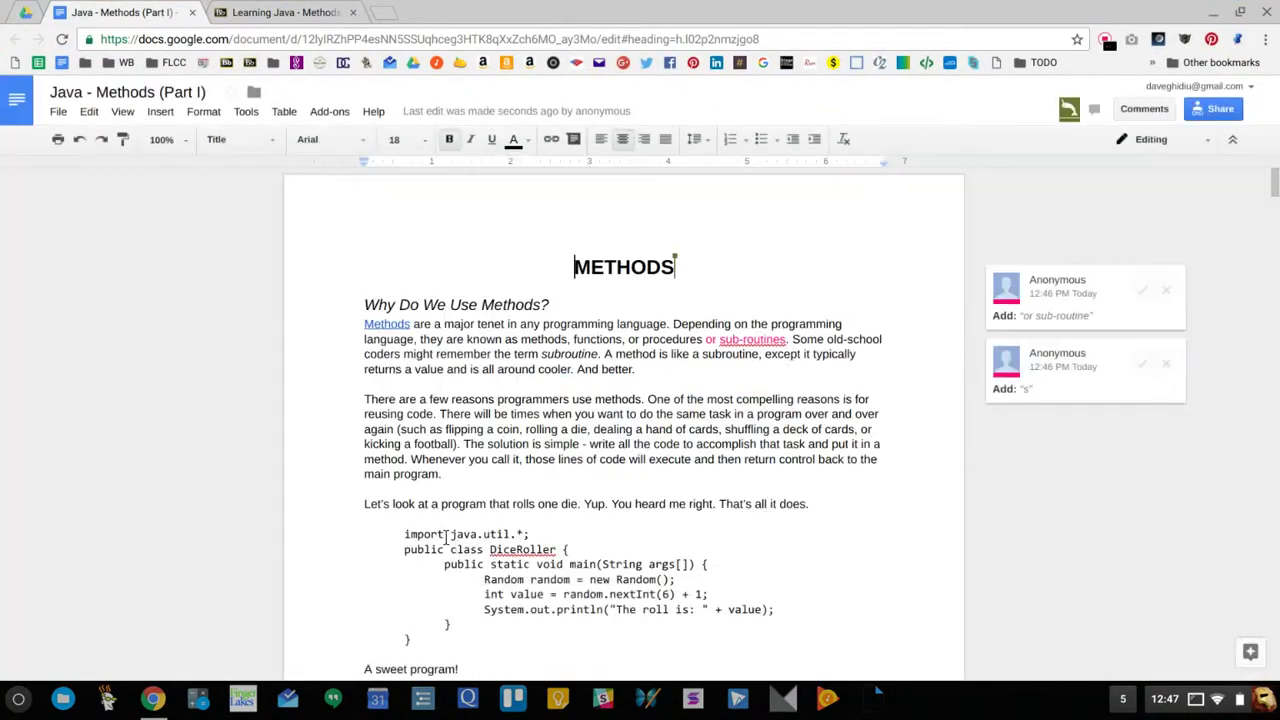
{"action": "left_click", "coordinate": [760, 343]}
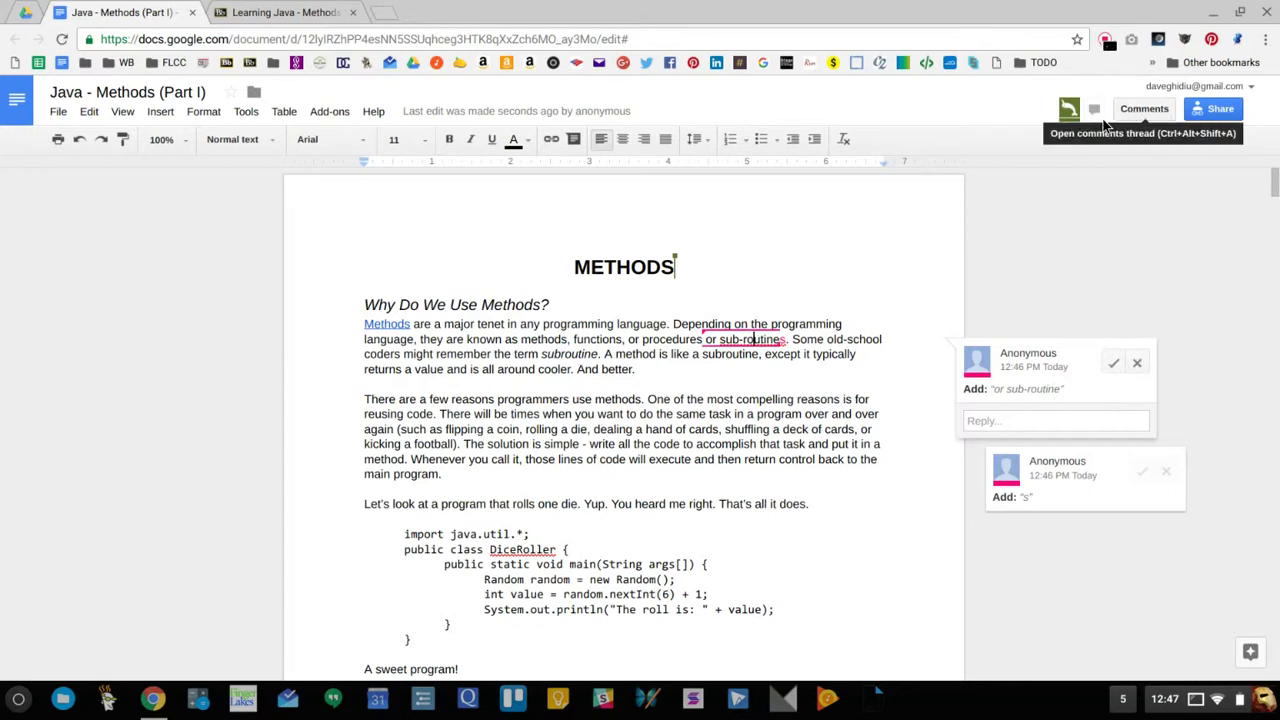
- Return to the test student's window and post the drafted "gfds" comment
{"action": "key", "text": "F5"}
{"action": "left_click", "coordinate": [1092, 433]}
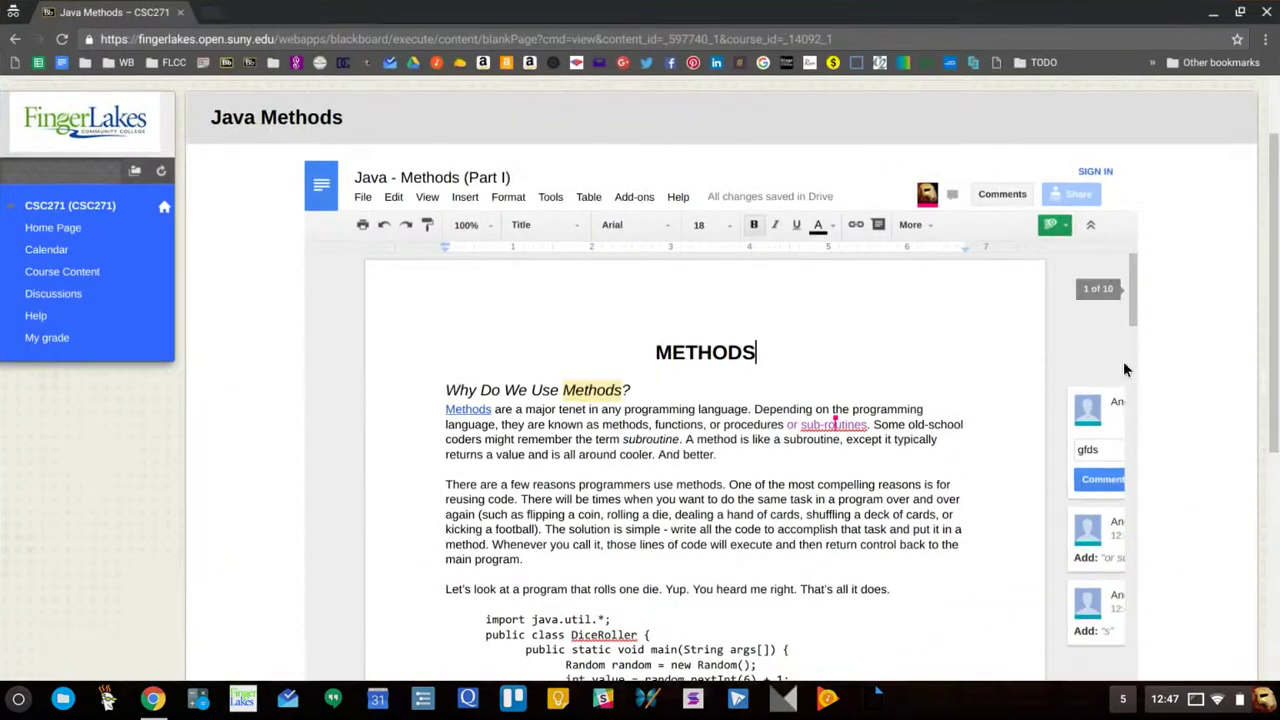
{"action": "left_click", "coordinate": [1077, 479]}
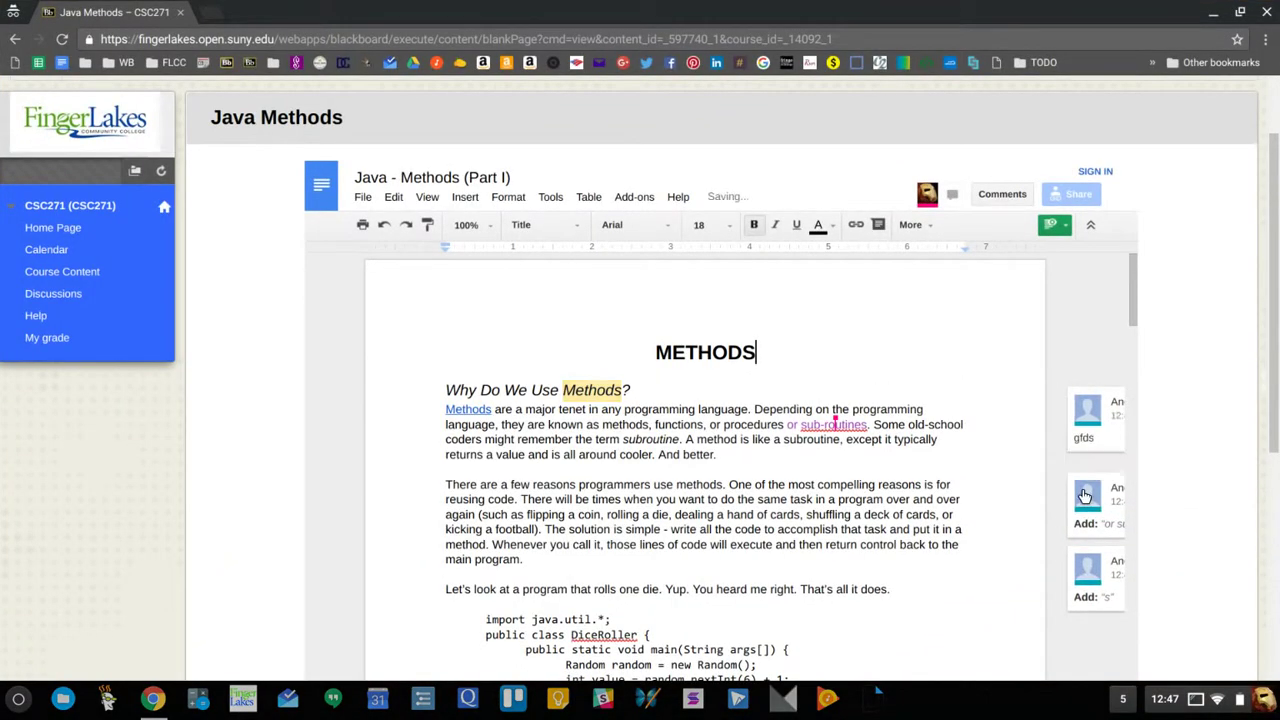
- Suggest adding "fvwefrvwefwefwefwef" at the end of the first paragraph of the embedded document
{"action": "left_click", "coordinate": [808, 468]}
{"action": "type", "text": "fvwefrvwefwefwef"}
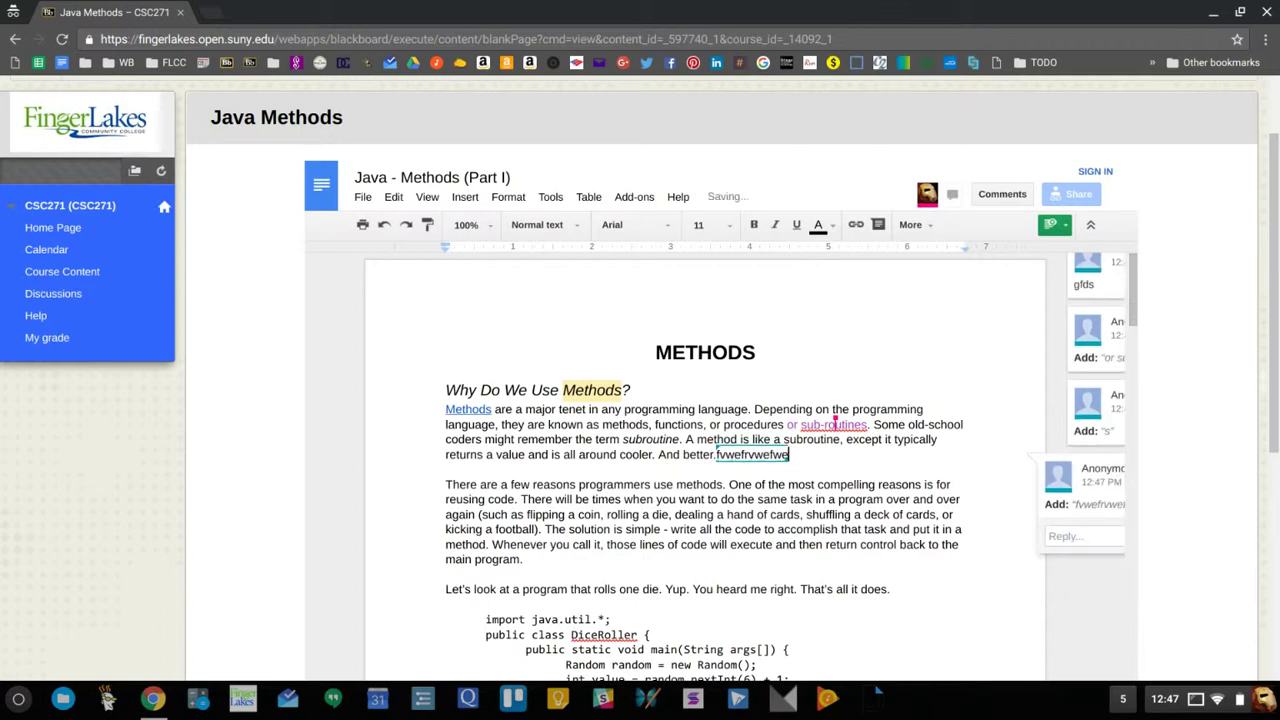
{"action": "key", "text": "Up"}
{"action": "key", "text": "Up"}
{"action": "key", "text": "Up"}
{"action": "key", "text": "Up"}
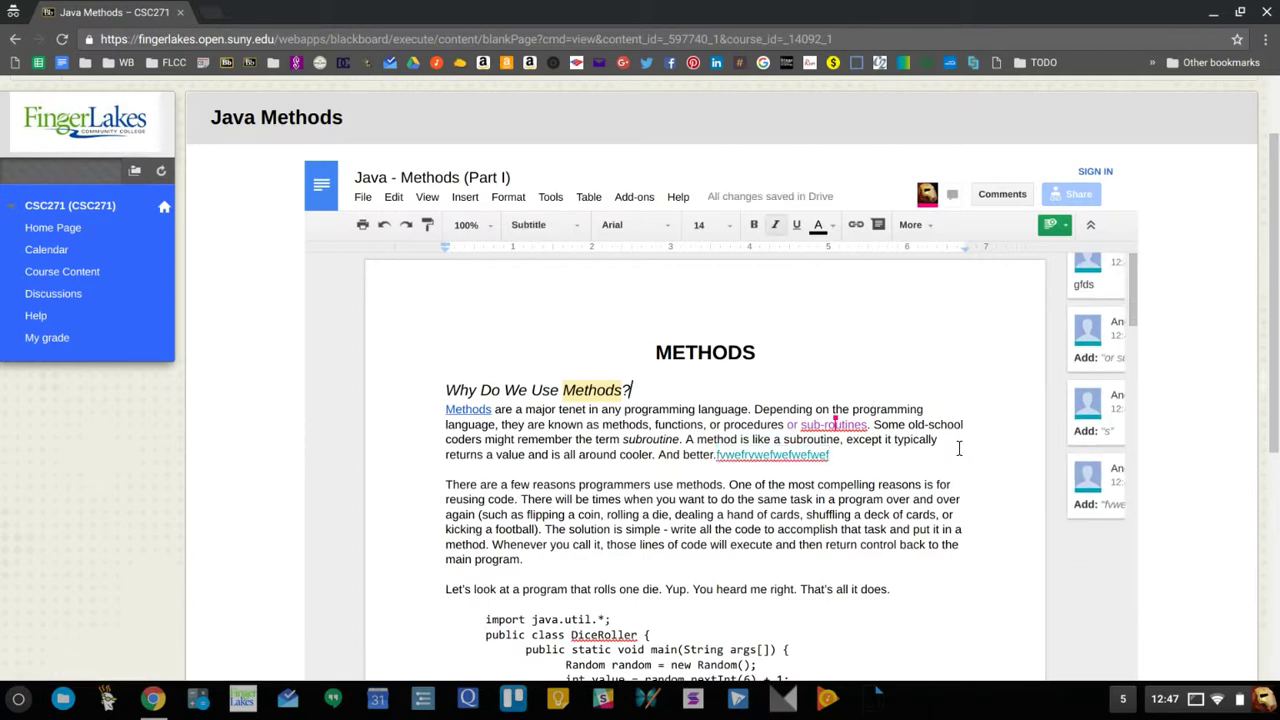
- Comment "gfdsr" on the word "and" in the first paragraph's last line
{"action": "double_click", "coordinate": [552, 467]}
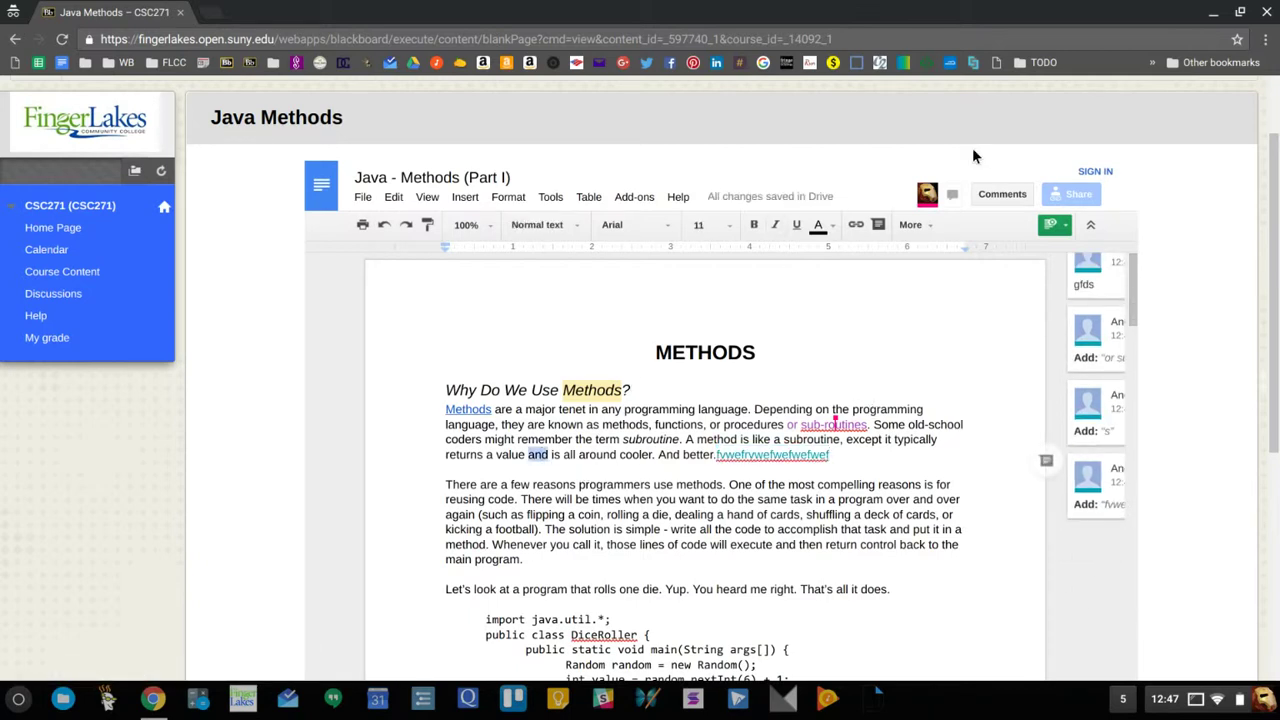
{"action": "left_click", "coordinate": [879, 227]}
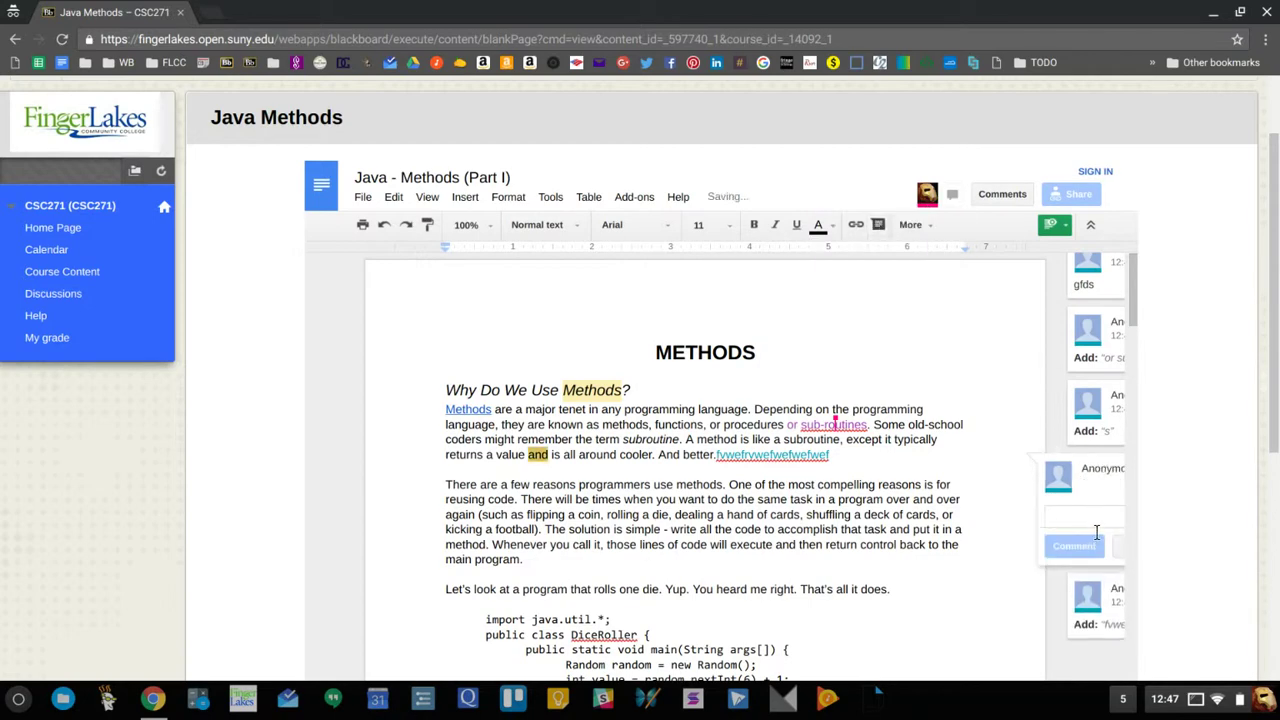
{"action": "type", "text": "gfdsr"}
{"action": "left_click", "coordinate": [1080, 547]}
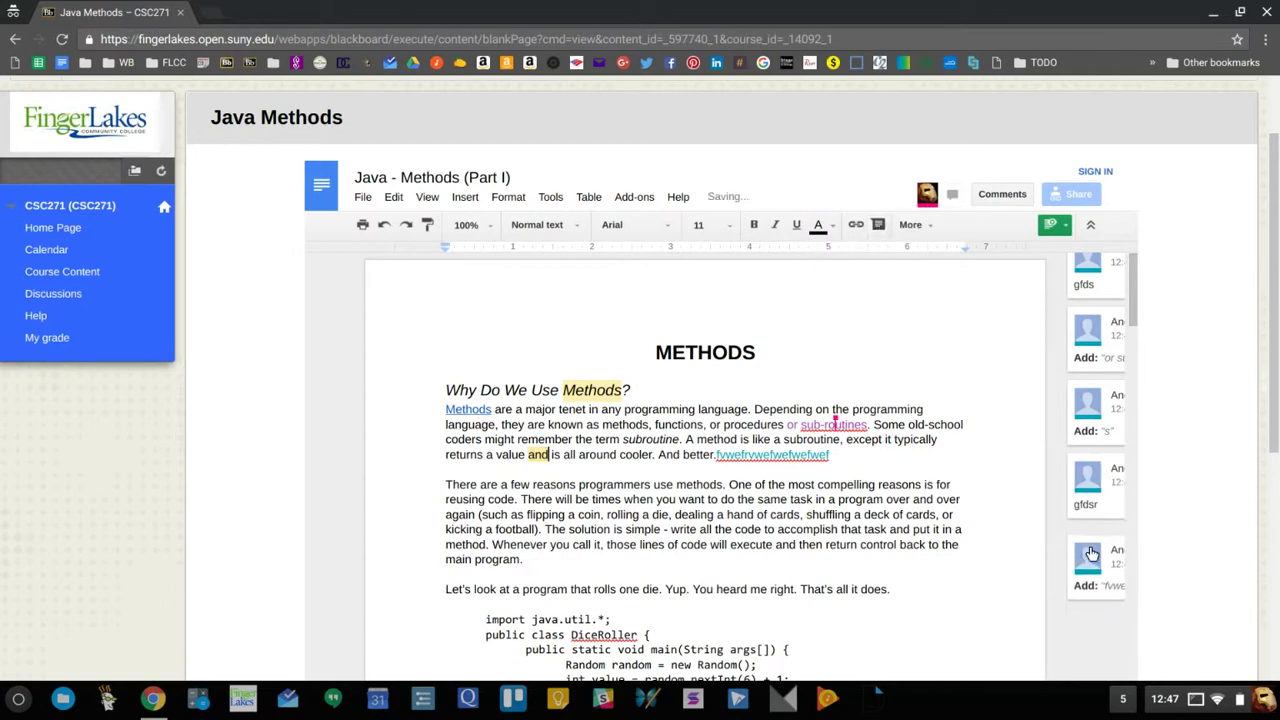
- Switch to the original Google Doc and reject the nonsense-text suggestion at the end of the first paragraph
{"action": "key", "text": "F5"}
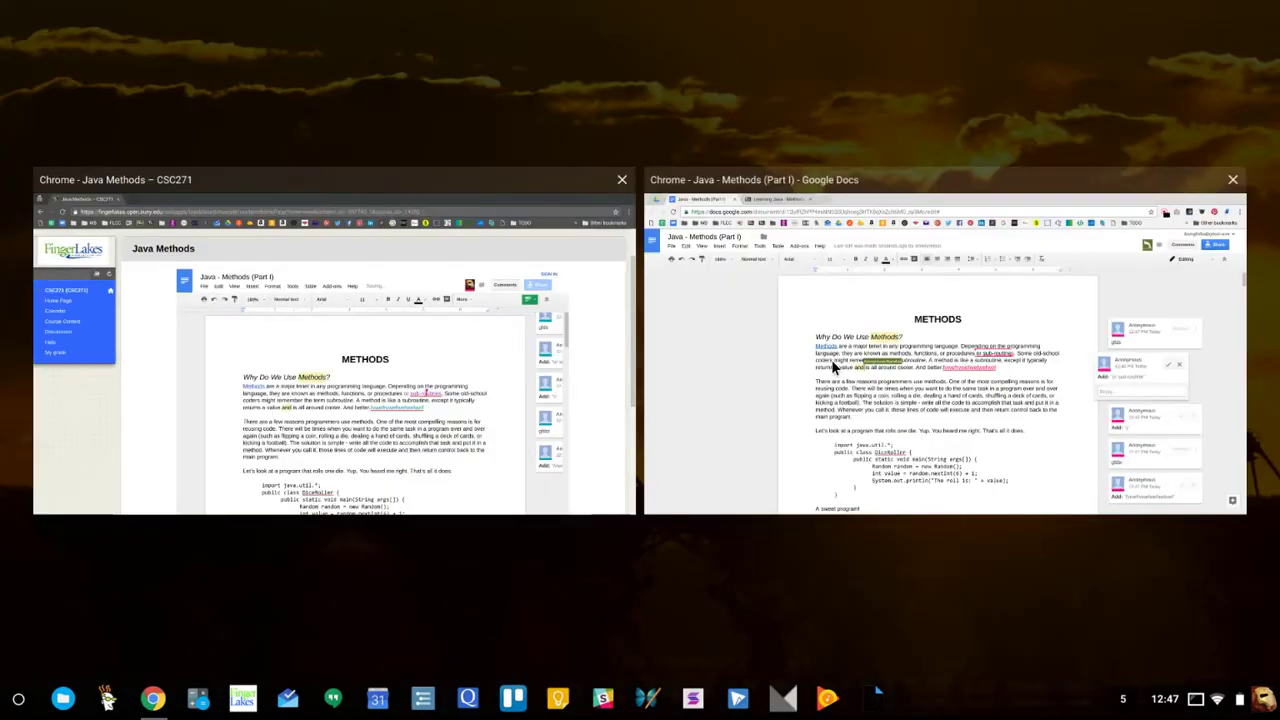
{"action": "left_click", "coordinate": [831, 359]}
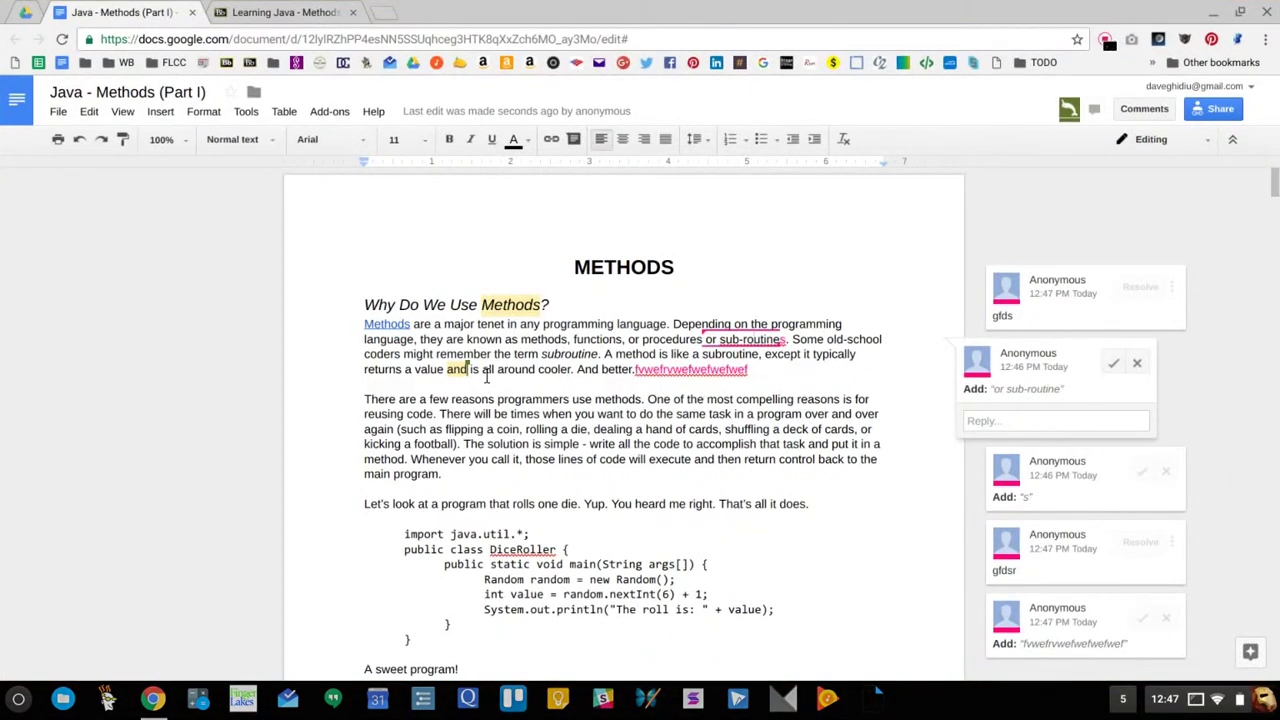
{"action": "left_click", "coordinate": [662, 372]}
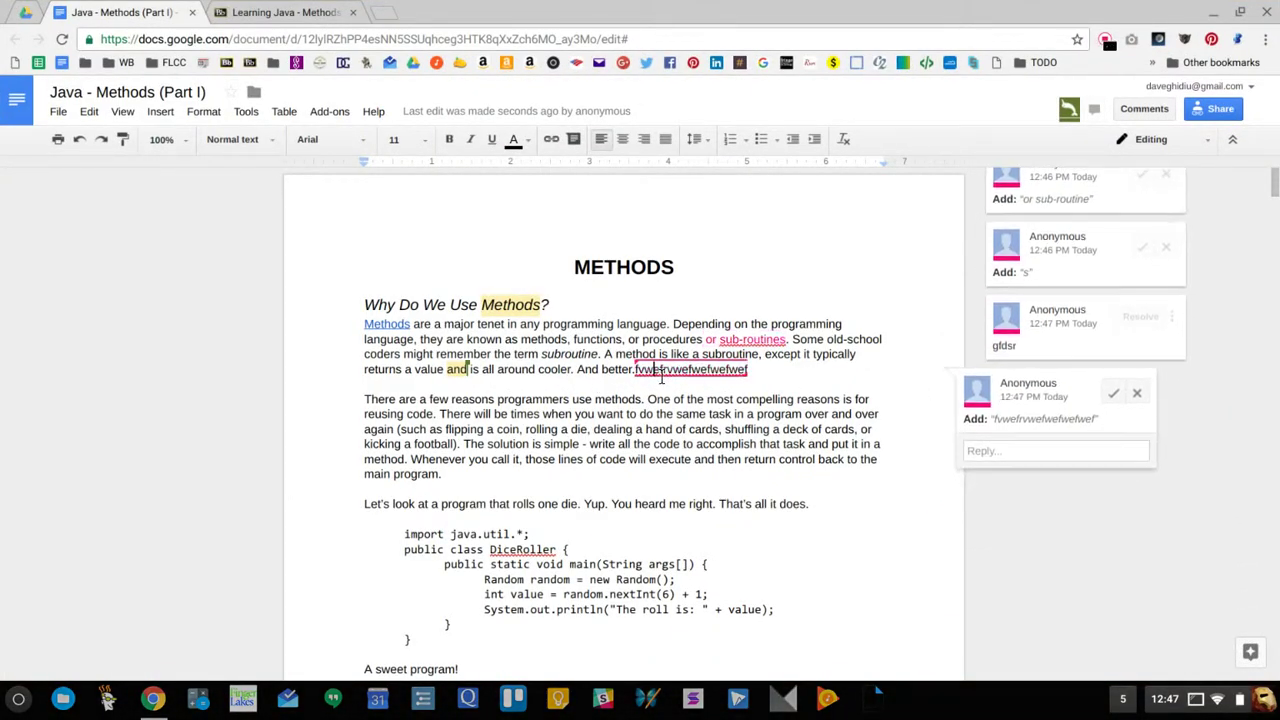
{"action": "left_click", "coordinate": [1138, 394]}
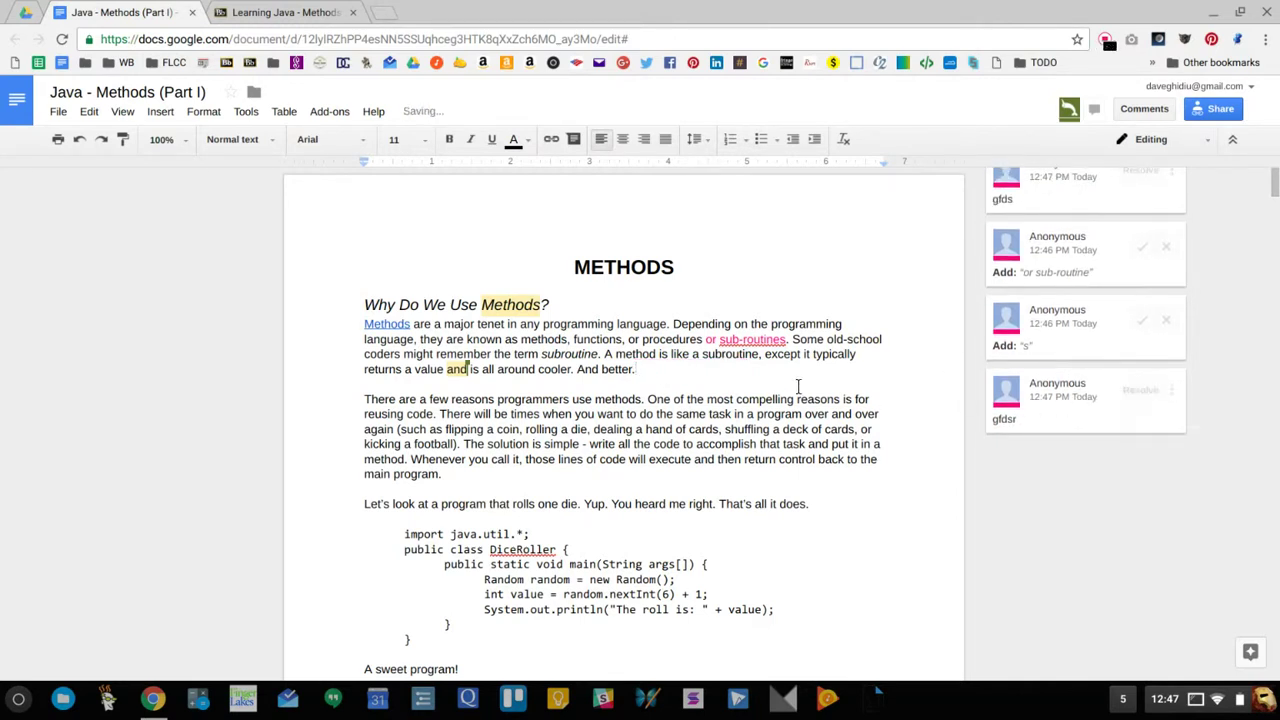
- Resolve the "gfds" comment on the heading and reject the "or sub-routine" and "s" suggestions
{"action": "left_click", "coordinate": [510, 306]}
{"action": "left_click", "coordinate": [1142, 323]}
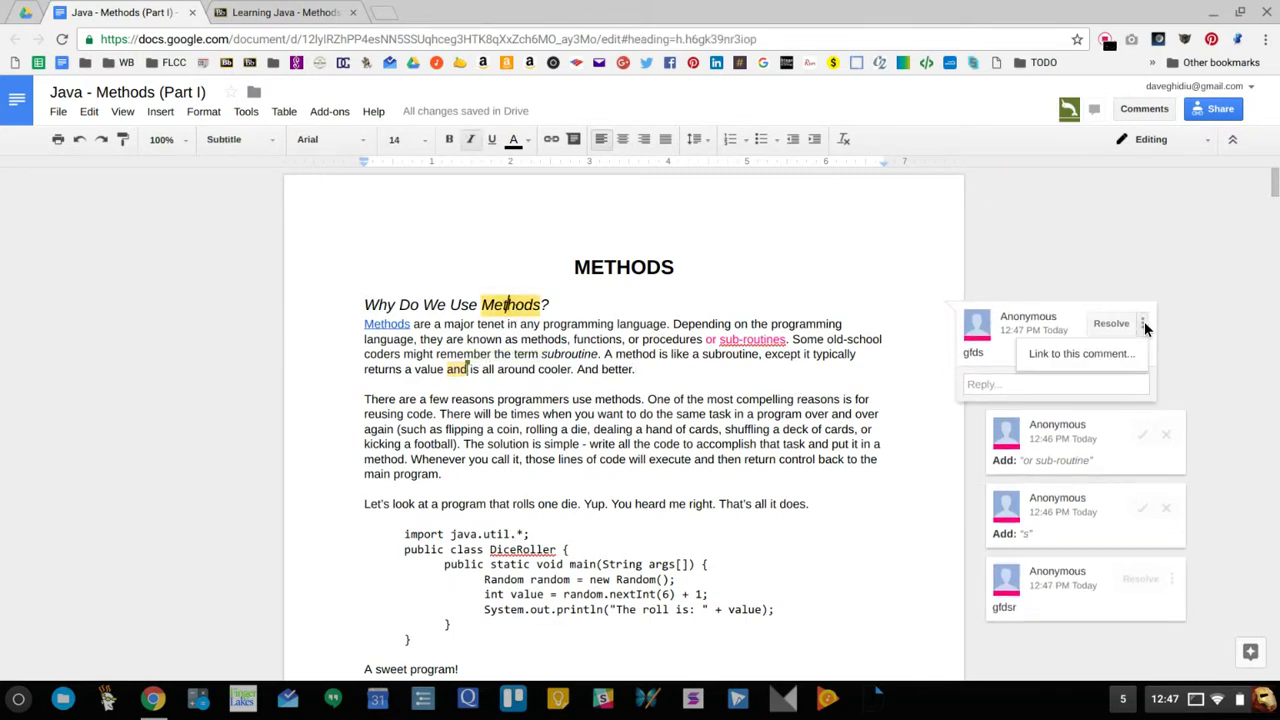
{"action": "left_click", "coordinate": [1185, 337]}
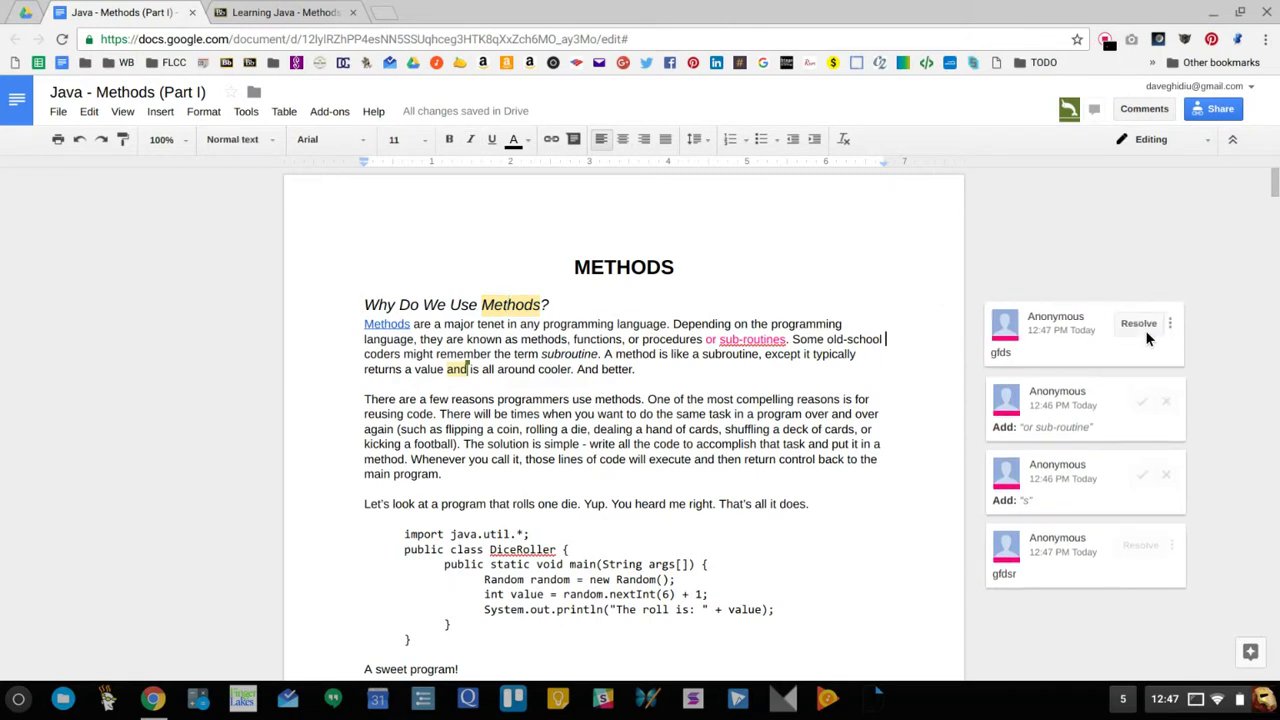
{"action": "left_click", "coordinate": [1143, 325]}
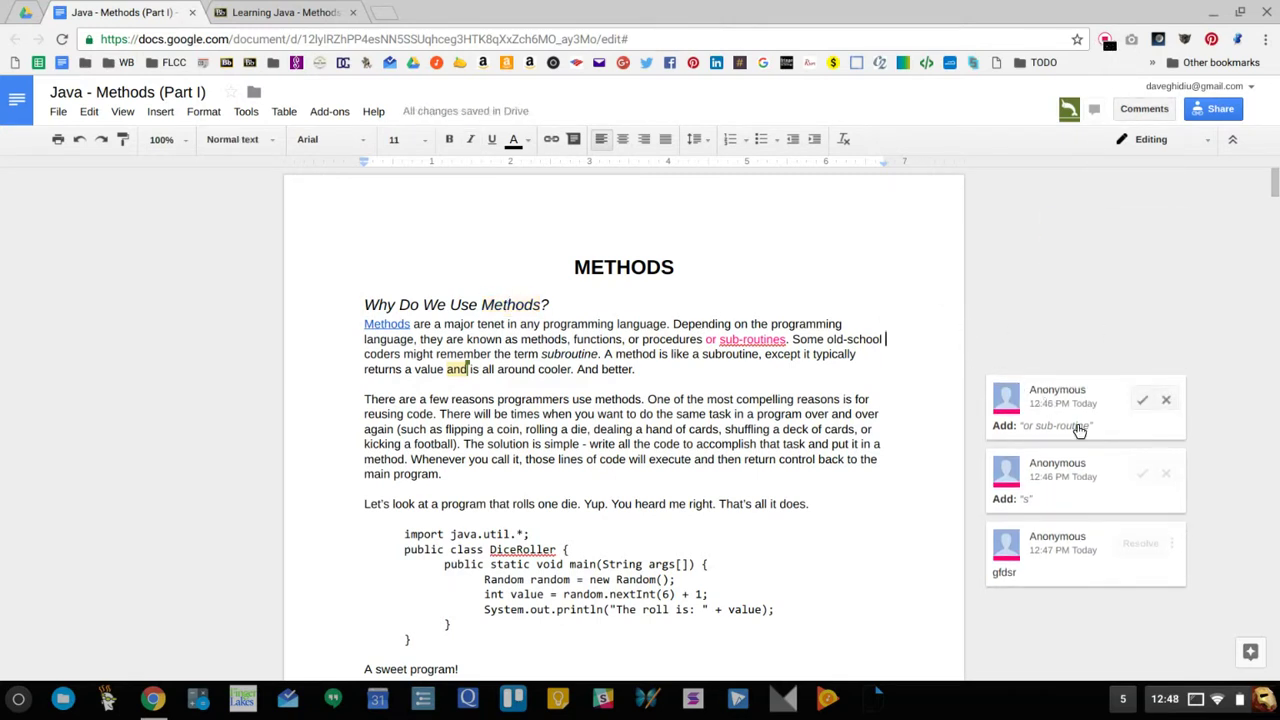
{"action": "left_click", "coordinate": [1166, 401]}
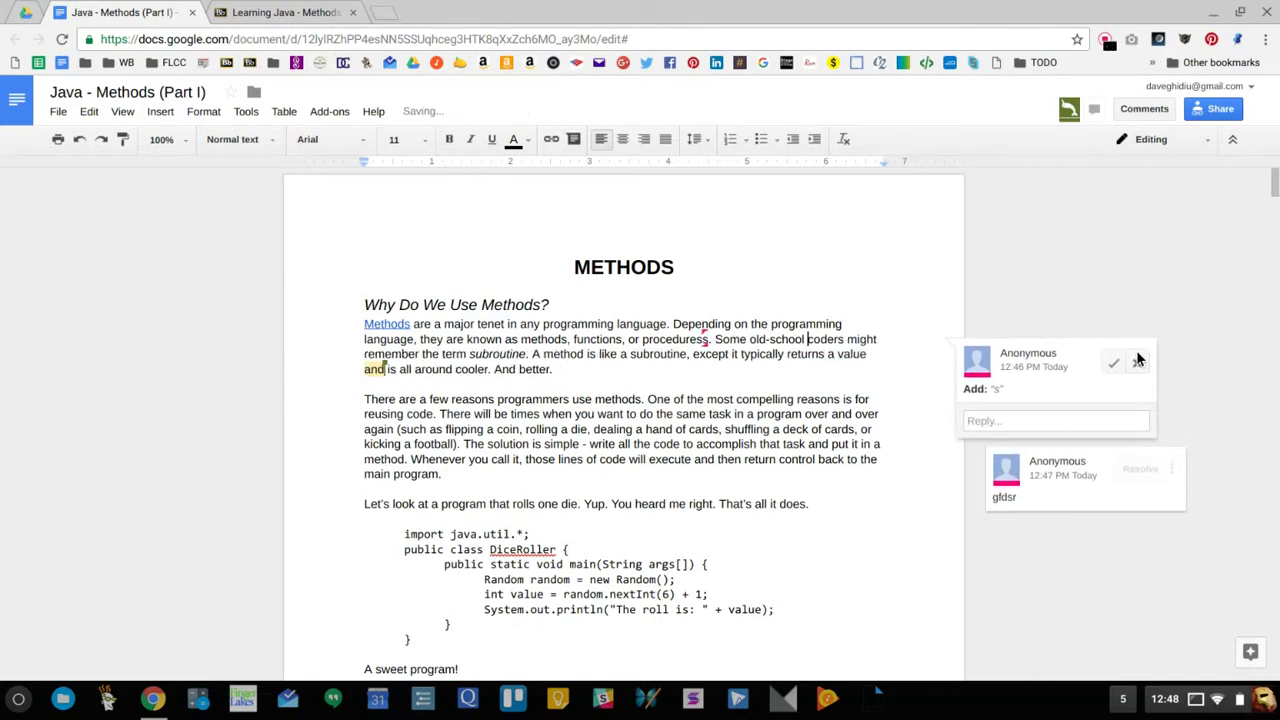
{"action": "left_click", "coordinate": [1139, 361]}
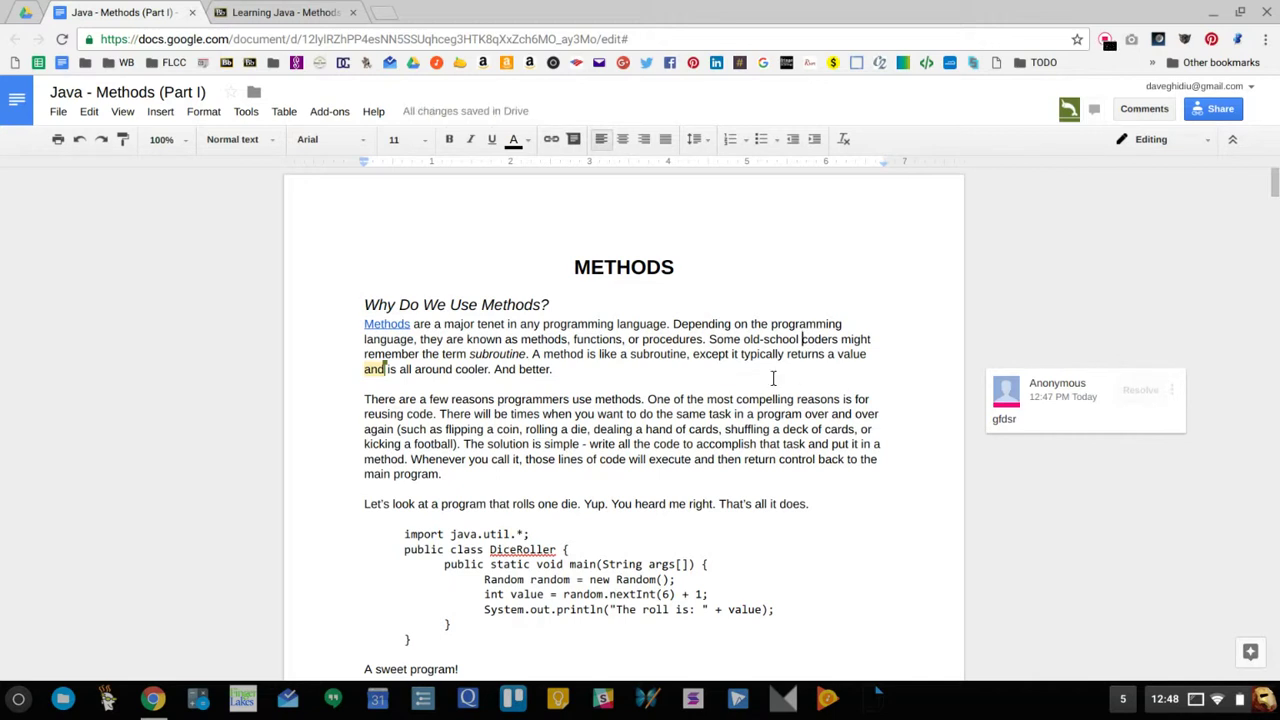
- Review the embedded document down to its later pages in the student's window, and return to the original Google Doc
{"action": "key", "text": "F5"}
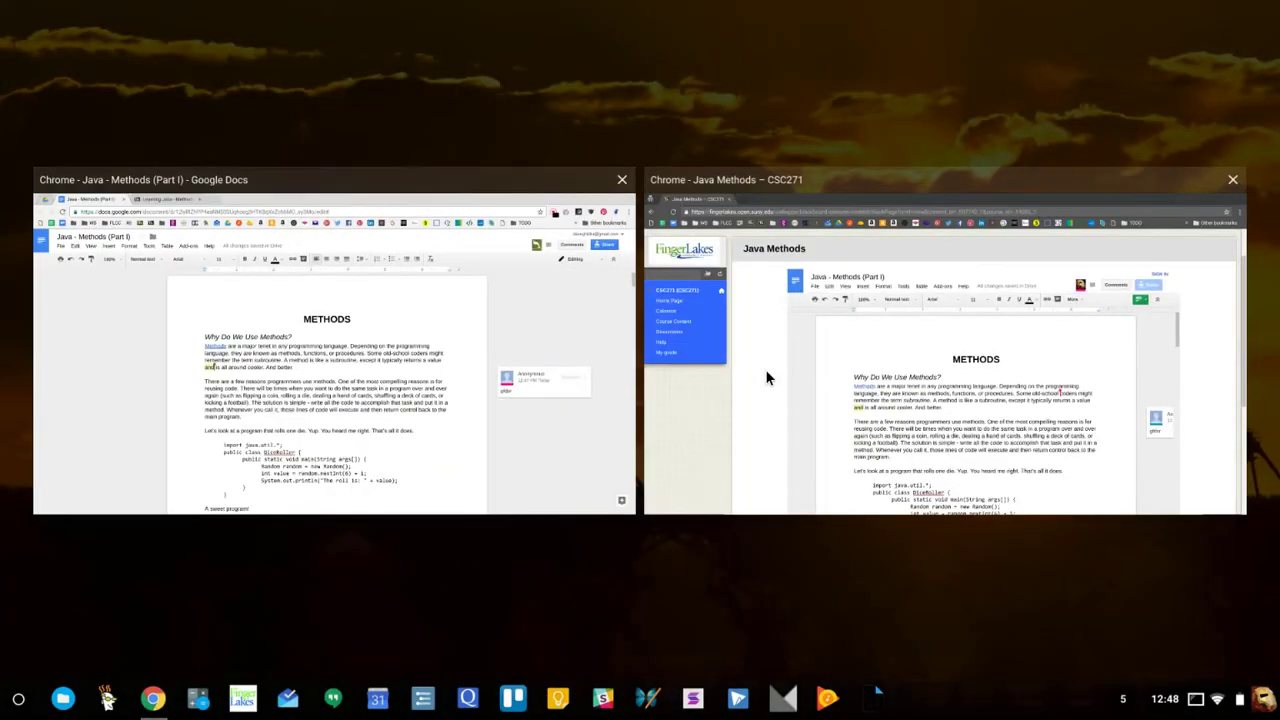
{"action": "left_click", "coordinate": [889, 374]}
{"action": "scroll", "coordinate": [797, 388], "scroll_direction": "down", "scroll_amount": 2}
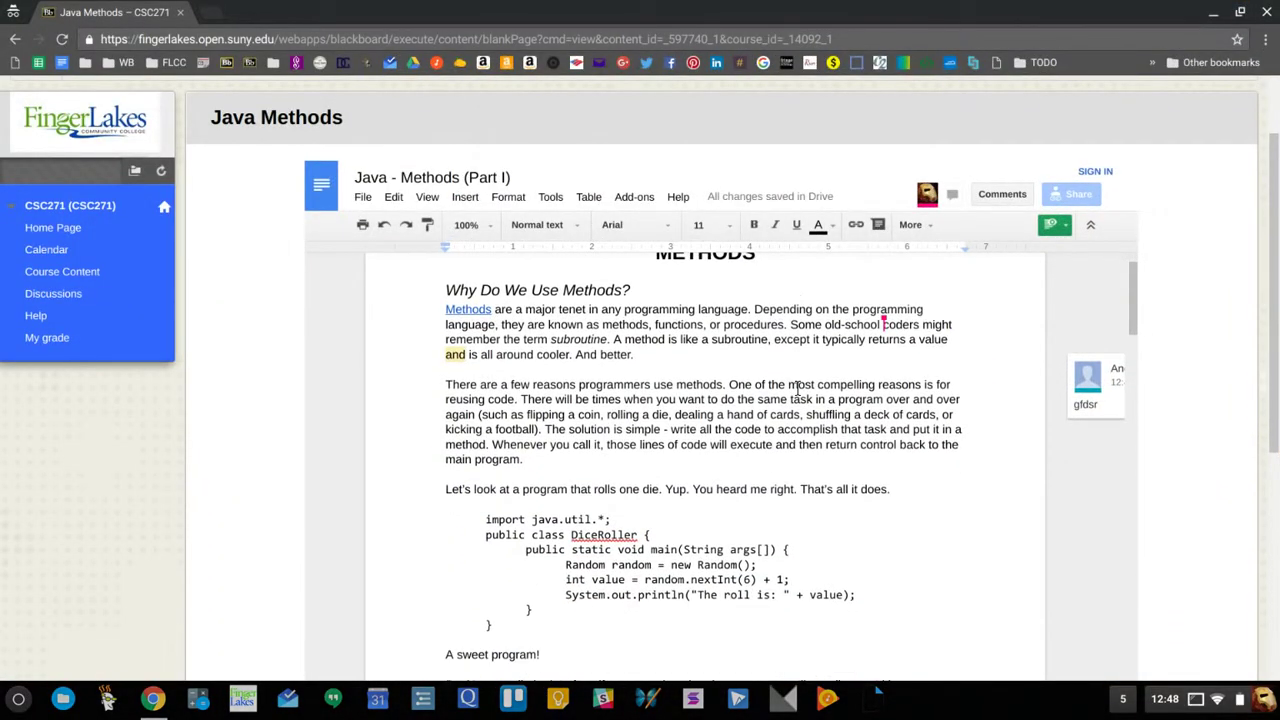
{"action": "scroll", "coordinate": [797, 388], "scroll_direction": "down", "scroll_amount": 2}
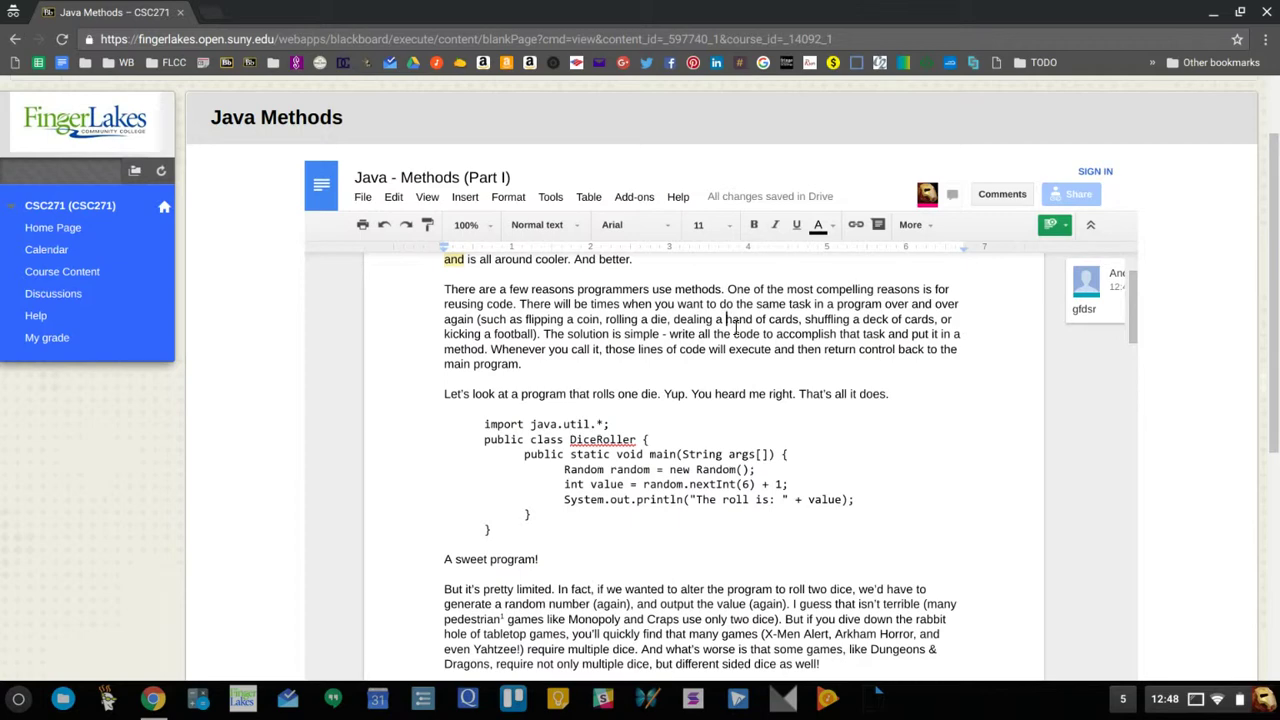
{"action": "scroll", "coordinate": [736, 326], "scroll_direction": "down", "scroll_amount": 10}
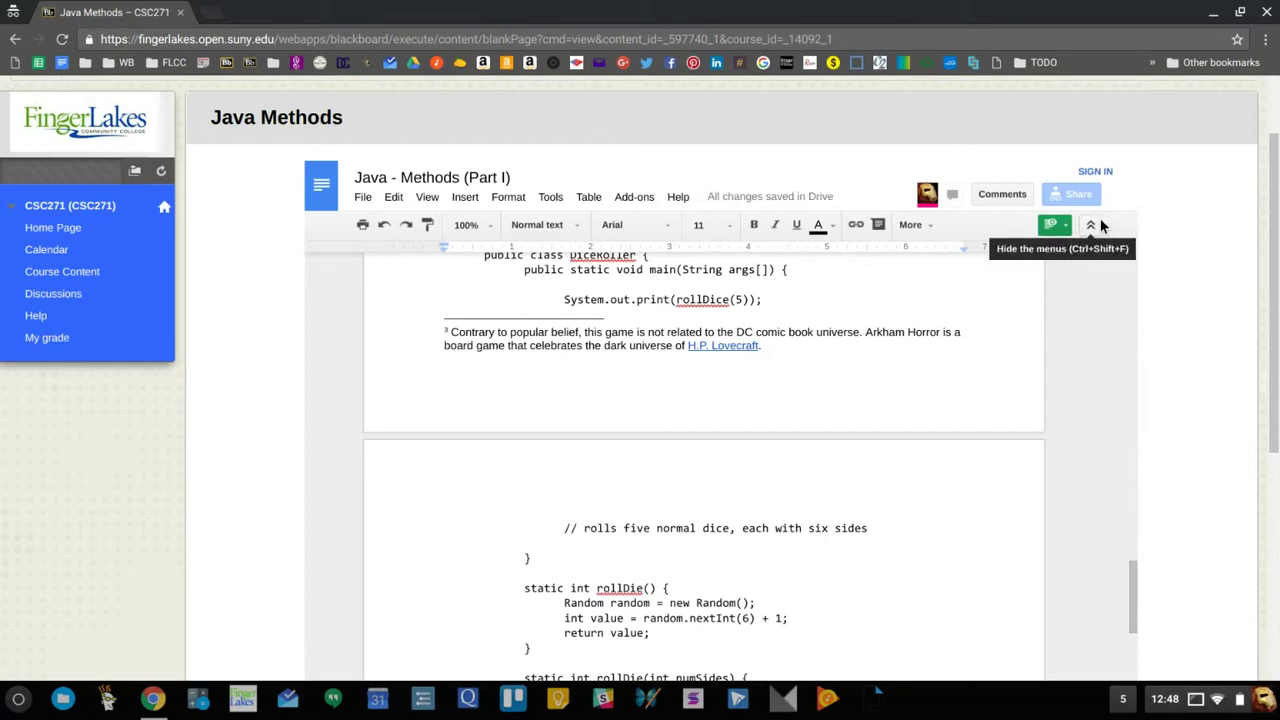
{"action": "scroll", "coordinate": [1174, 231], "scroll_direction": "down", "scroll_amount": 4}
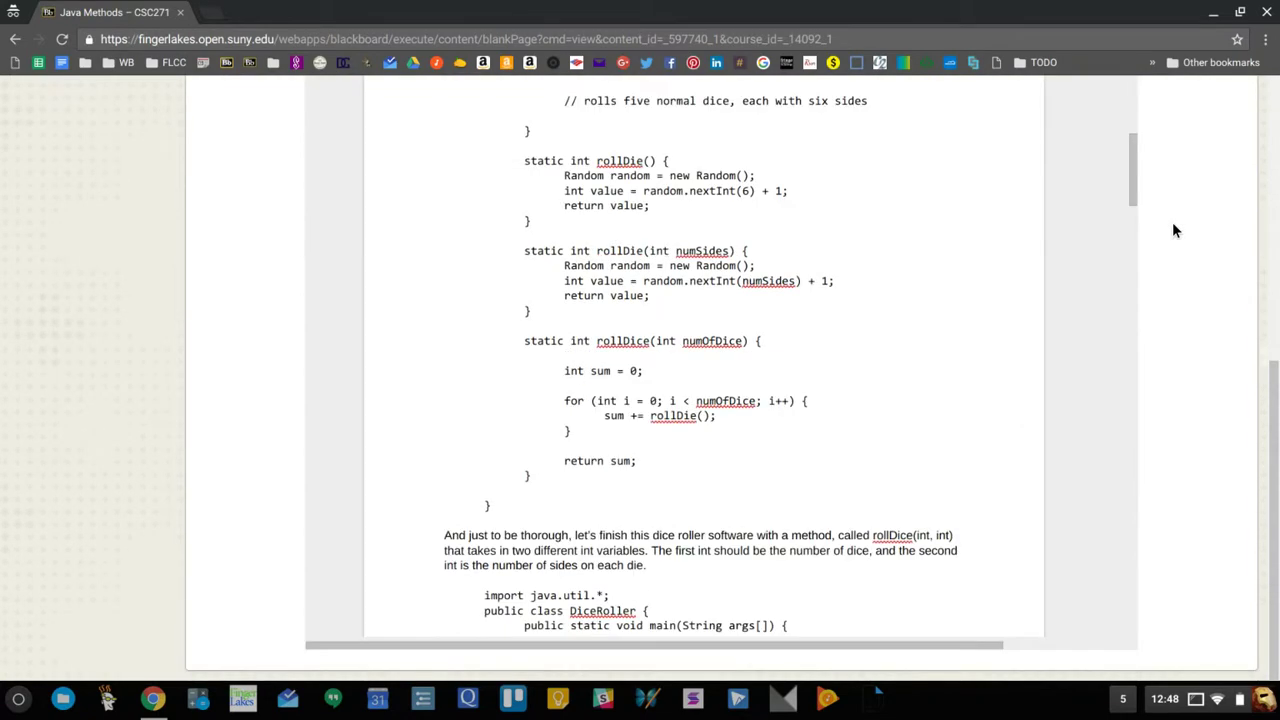
{"action": "key", "text": "F5"}
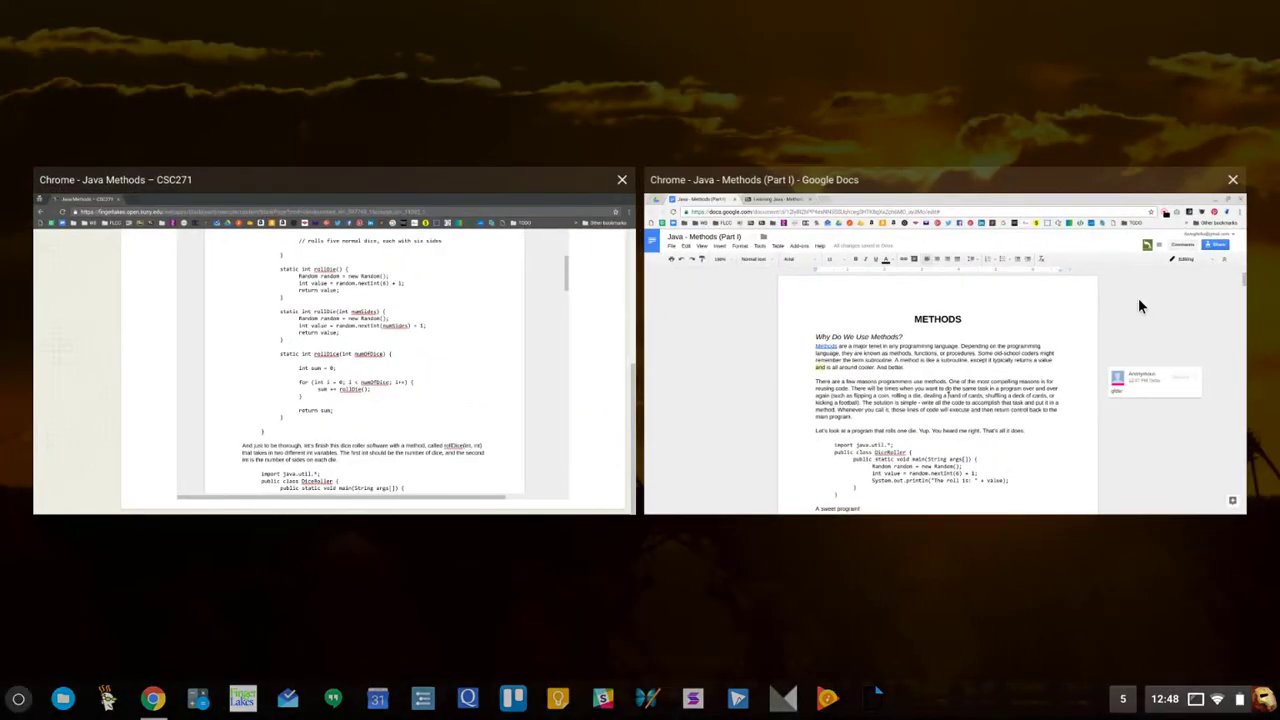
{"action": "left_click", "coordinate": [1138, 298]}
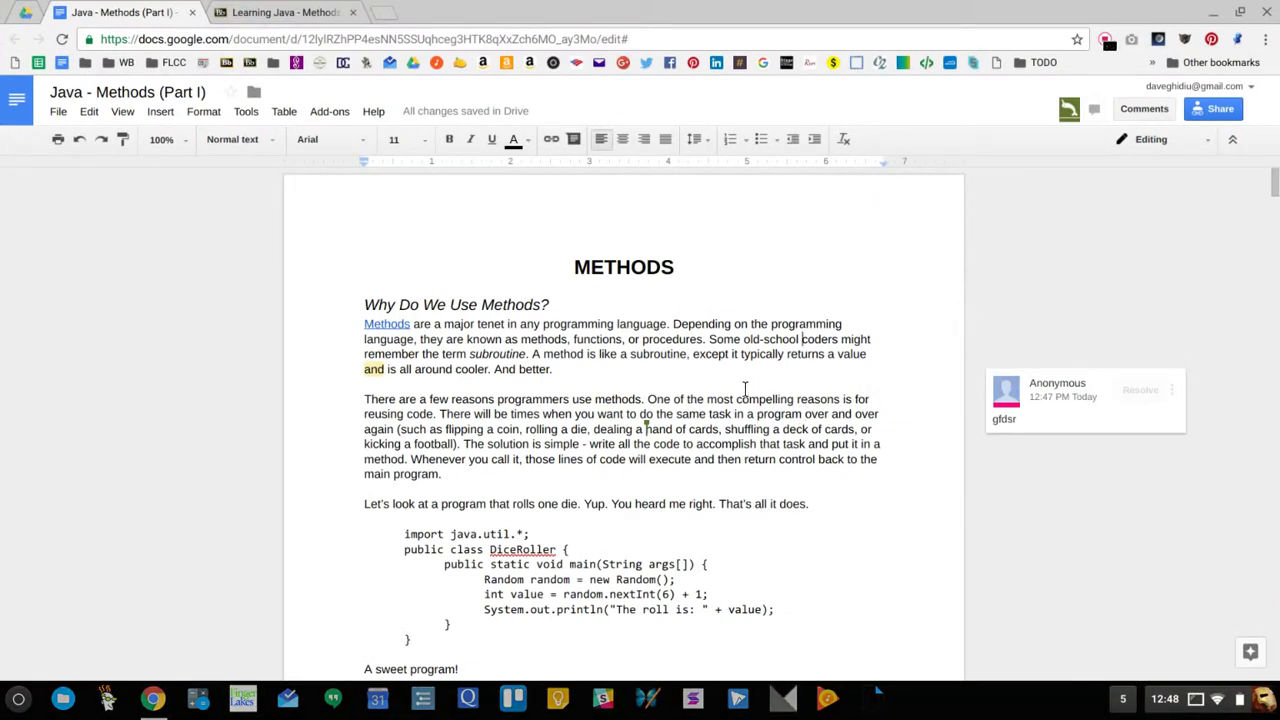
- Switch to the student's window and suggest adding "gbfdsytrge" at the end of the embedded document's first paragraph
{"action": "key", "text": "F5"}
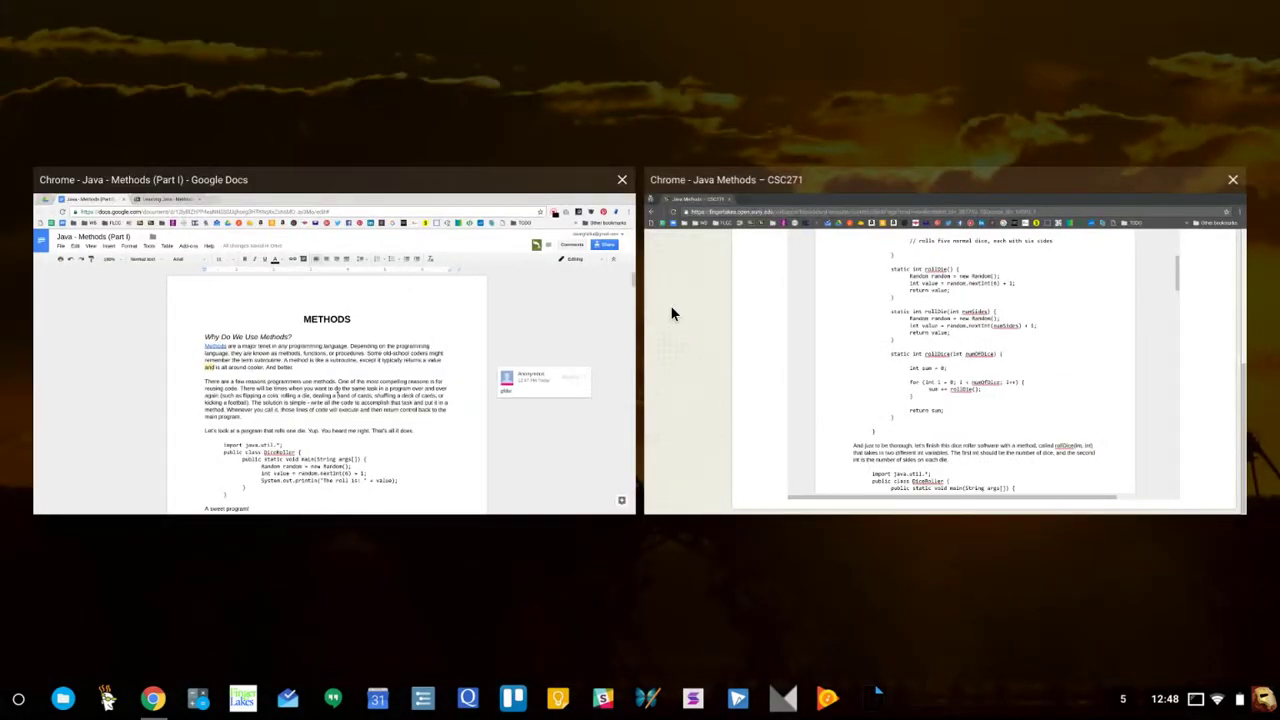
{"action": "left_click", "coordinate": [672, 313]}
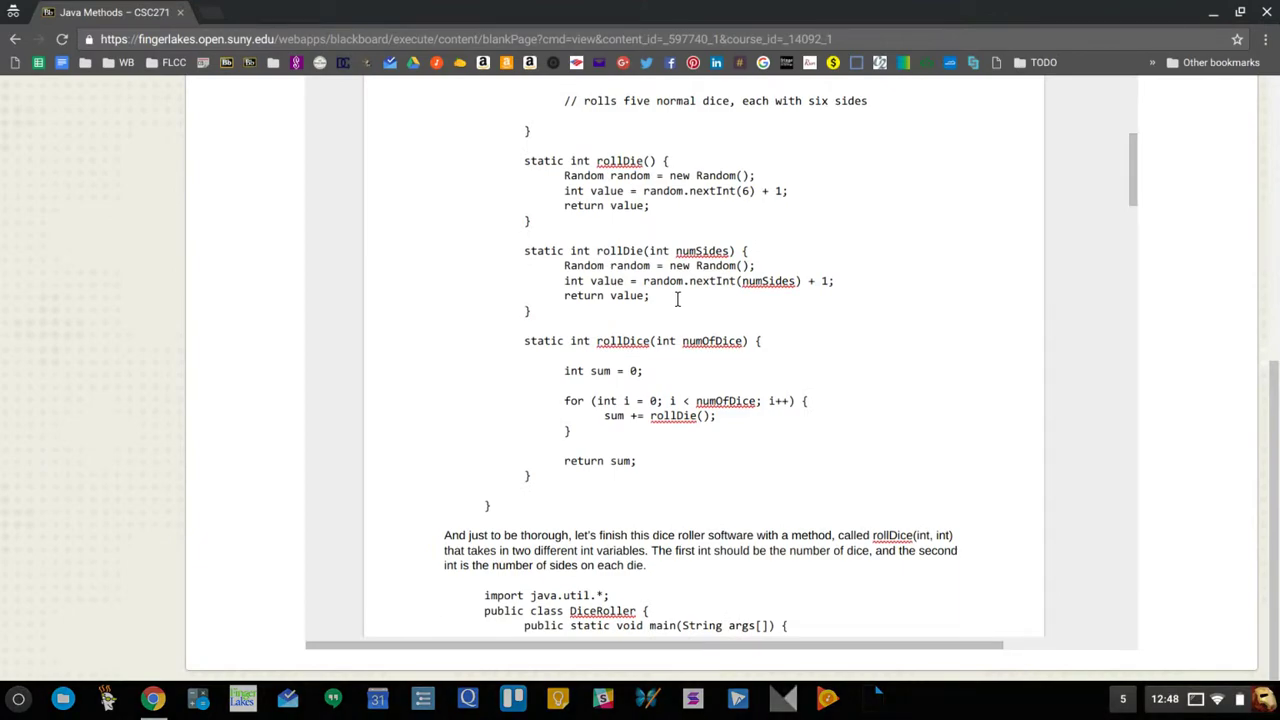
{"action": "scroll", "coordinate": [677, 300], "scroll_direction": "up", "scroll_amount": 20}
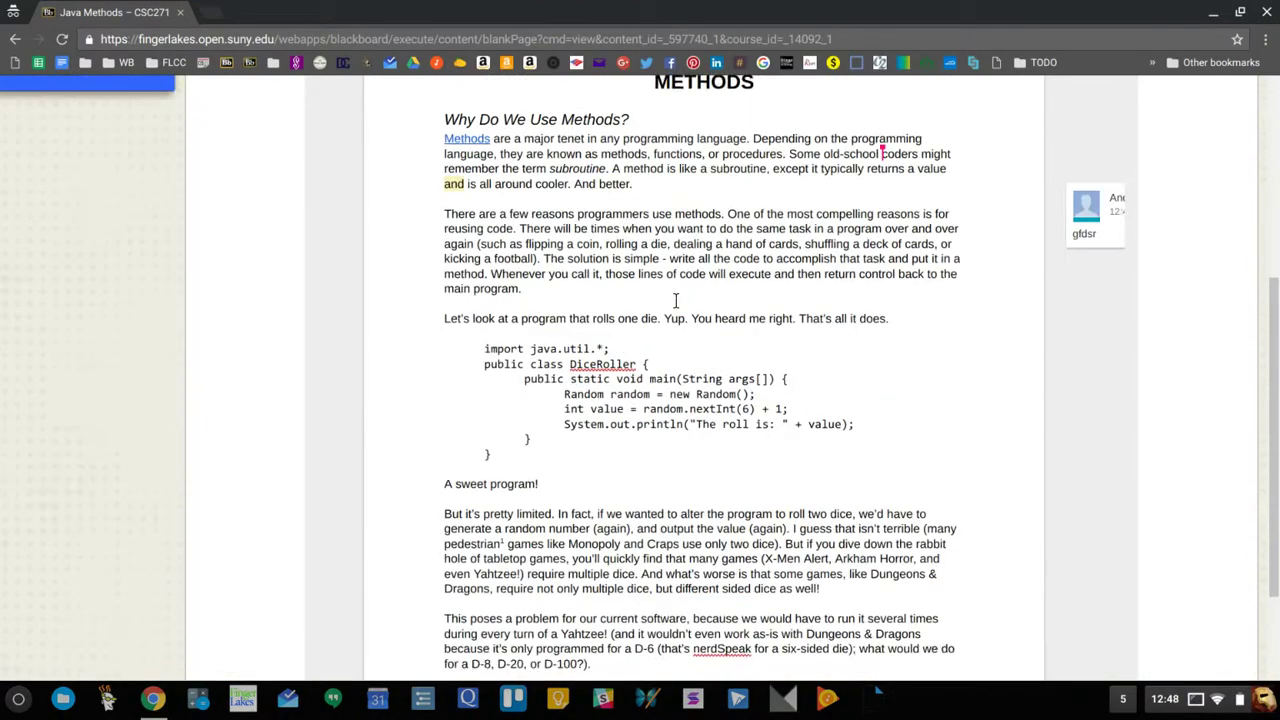
{"action": "scroll", "coordinate": [677, 300], "scroll_direction": "up", "scroll_amount": 4}
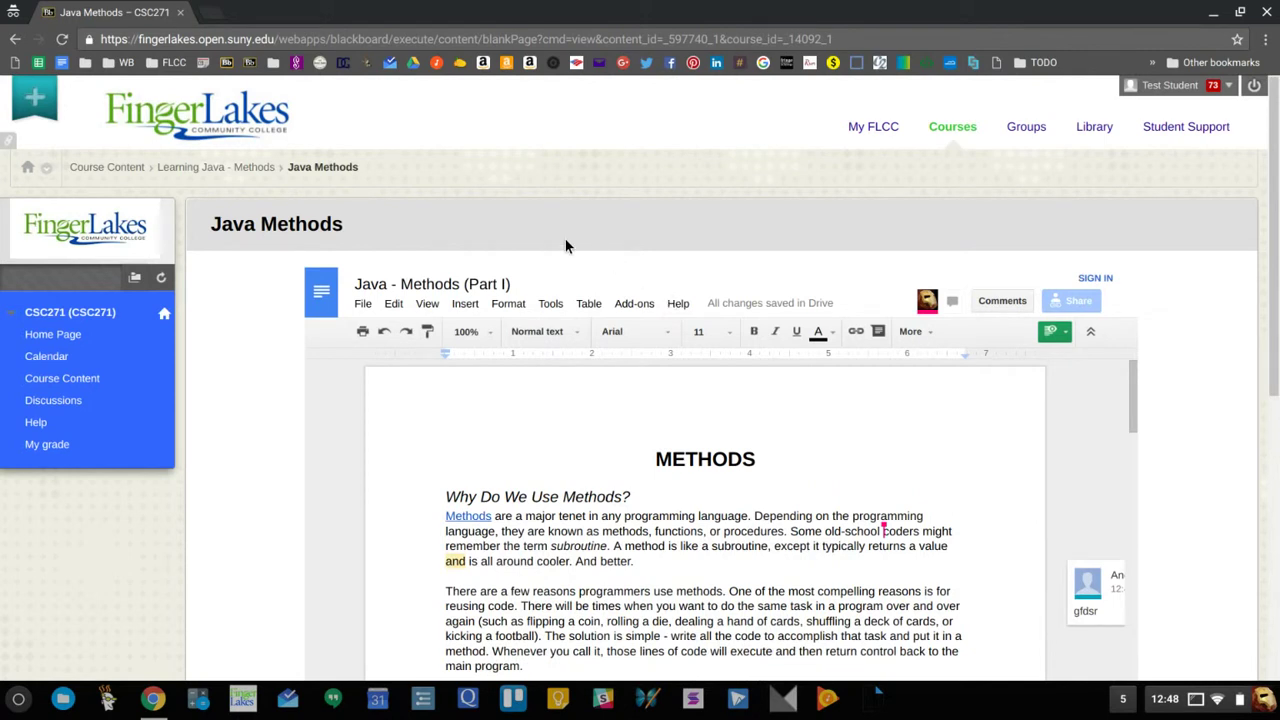
{"action": "scroll", "coordinate": [566, 246], "scroll_direction": "down", "scroll_amount": 1}
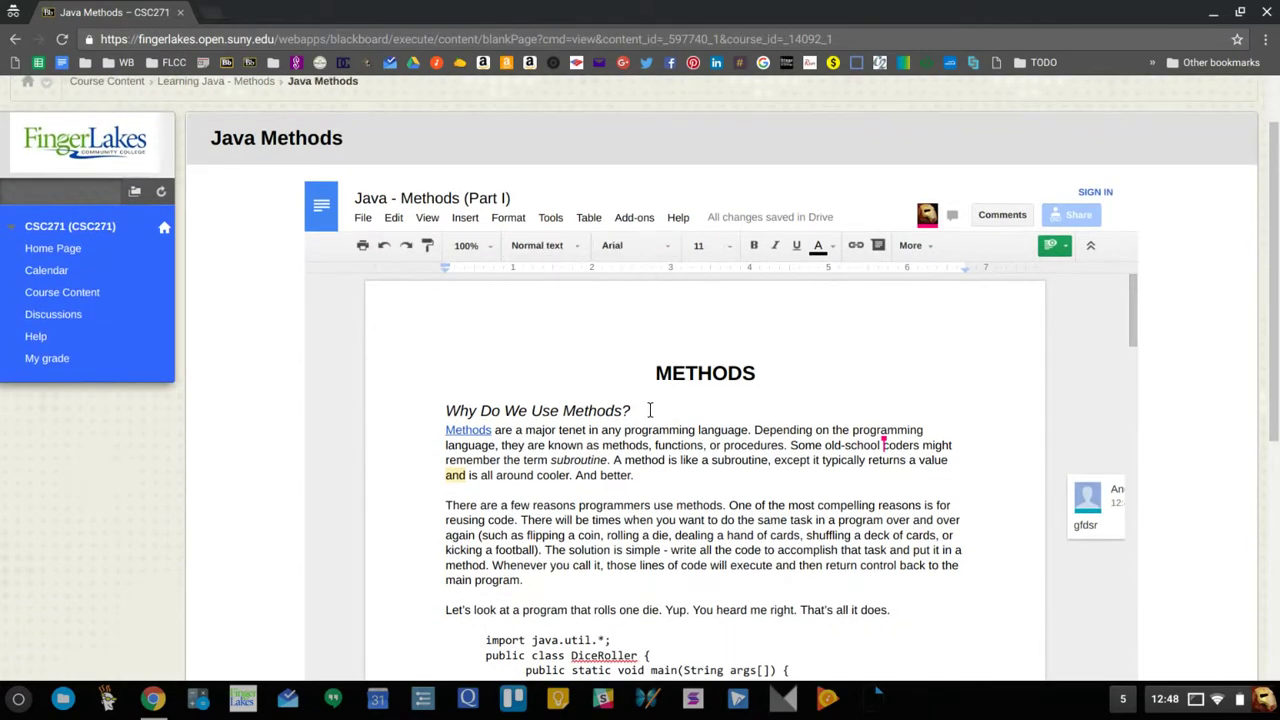
{"action": "double_click", "coordinate": [882, 438]}
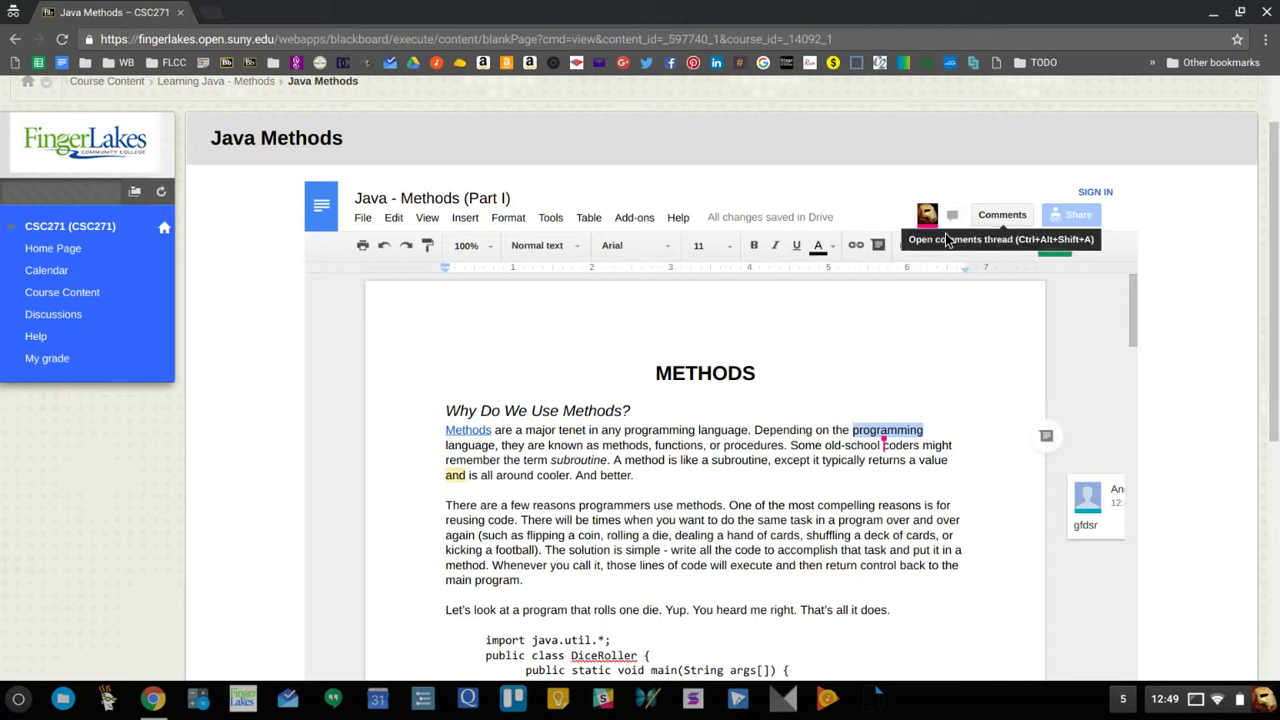
{"action": "left_click", "coordinate": [836, 485]}
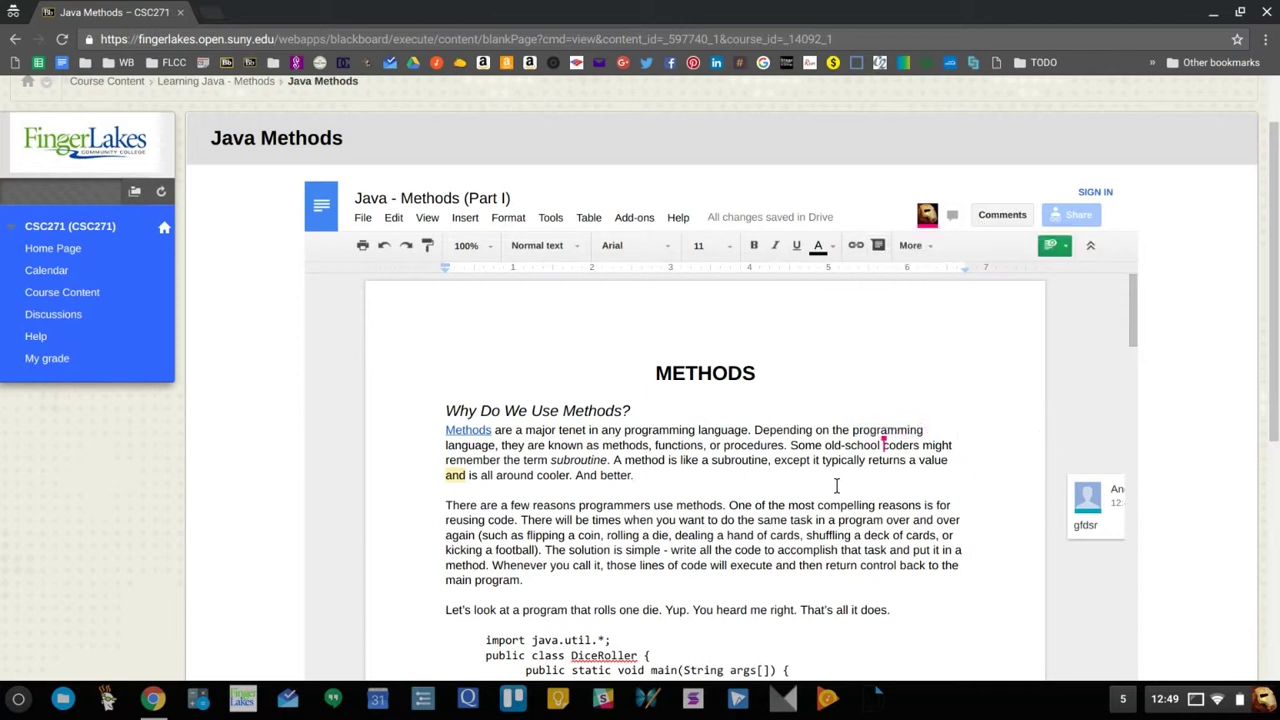
{"action": "type", "text": "gbfdsytrge"}
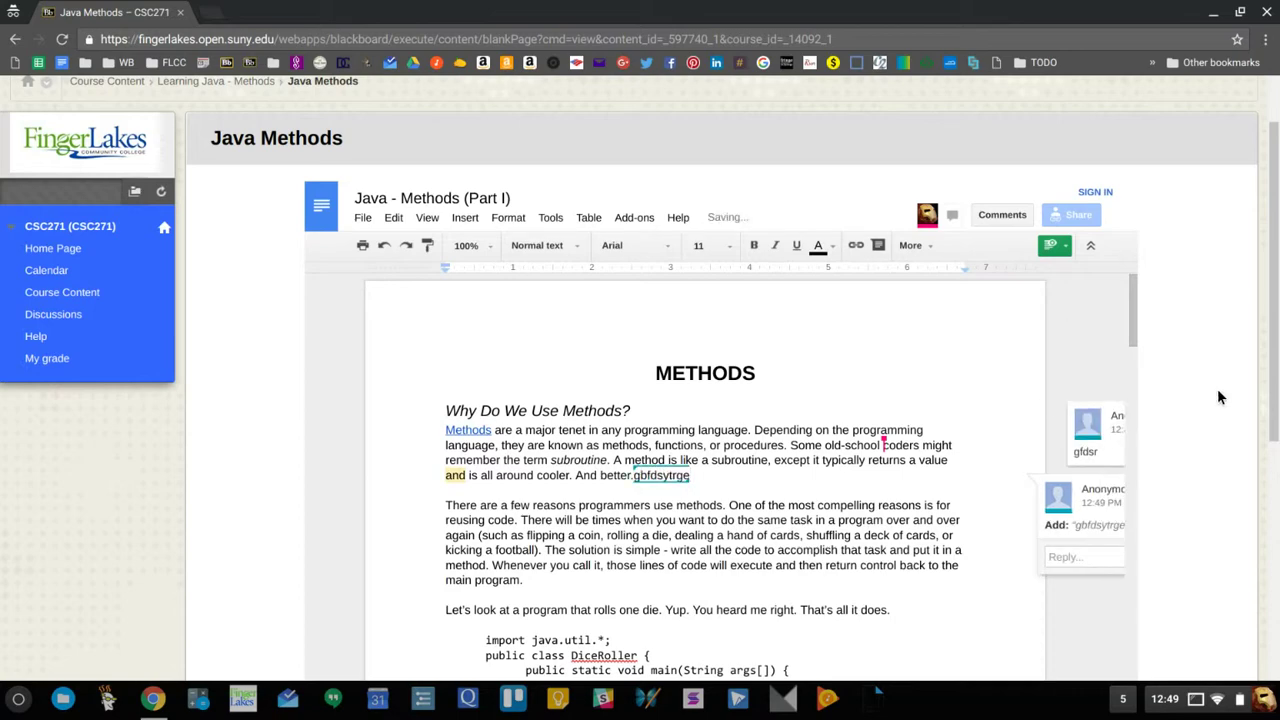
- Return to the original Google Doc, reject the "gbfdsytrge" suggestion and resolve the "gfdsr" comment
{"action": "key", "text": "F5"}
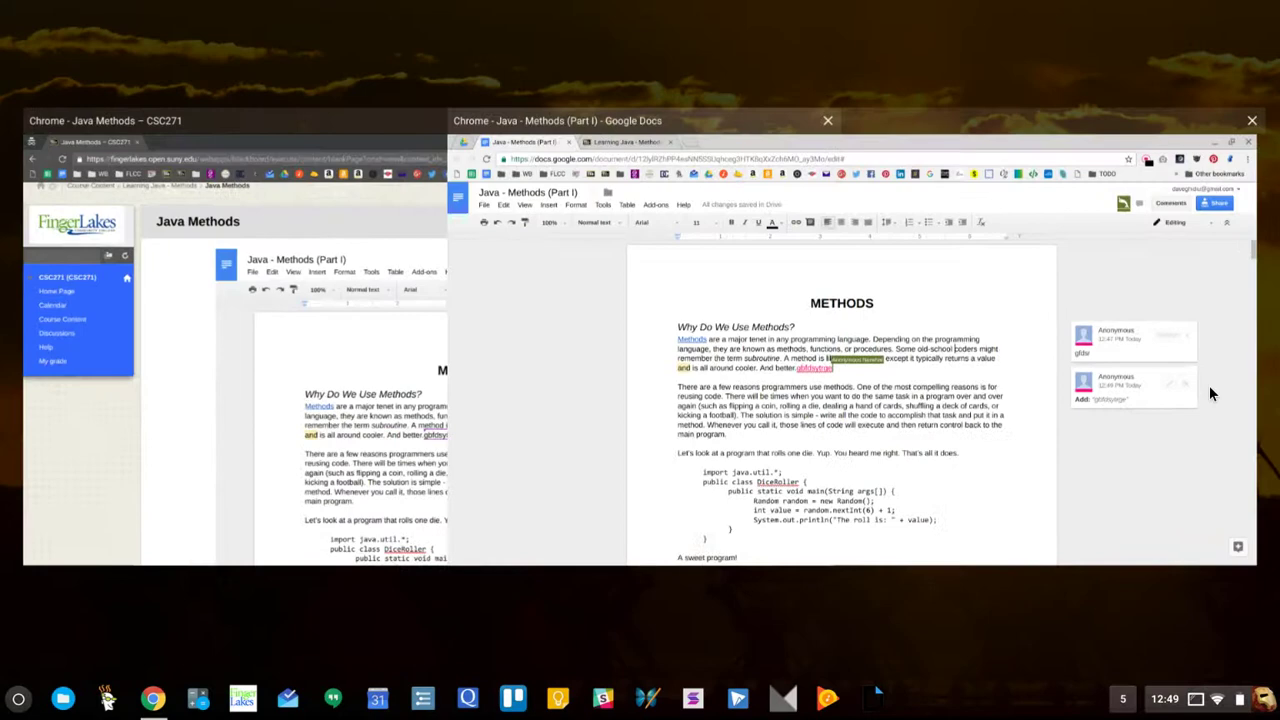
{"action": "left_click", "coordinate": [1209, 385]}
{"action": "left_click", "coordinate": [1164, 393]}
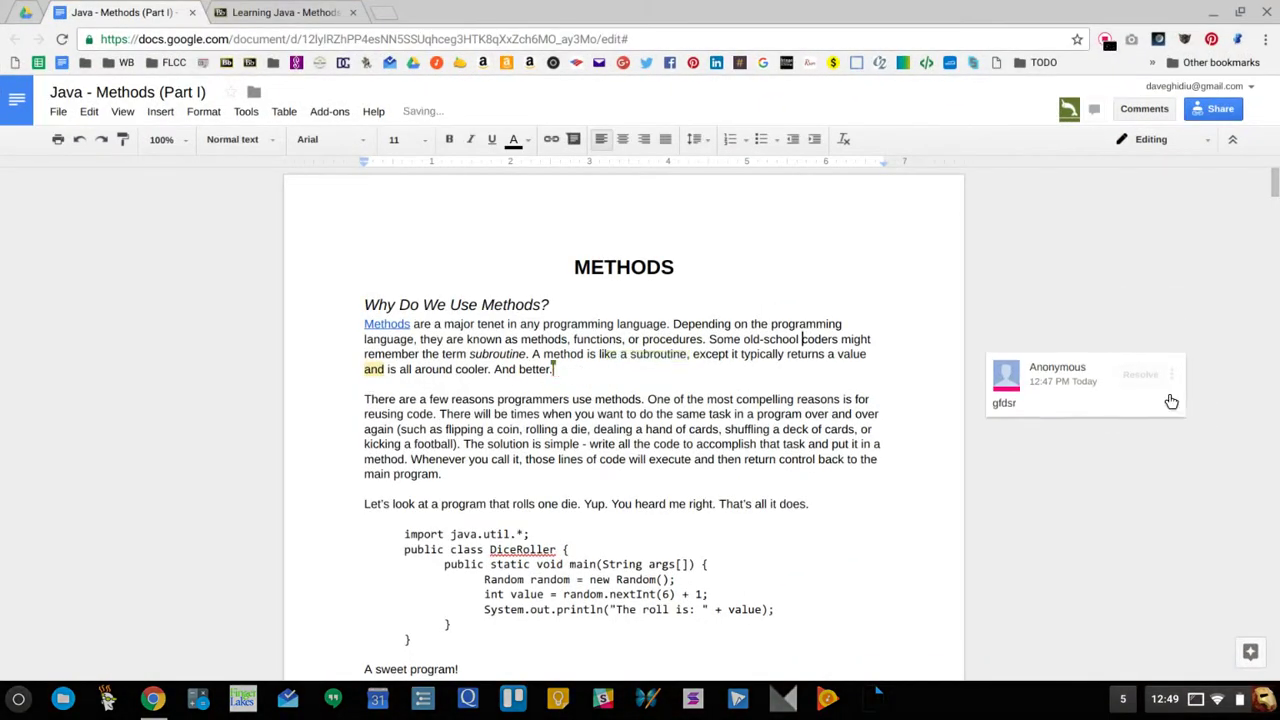
{"action": "left_click", "coordinate": [1150, 389]}
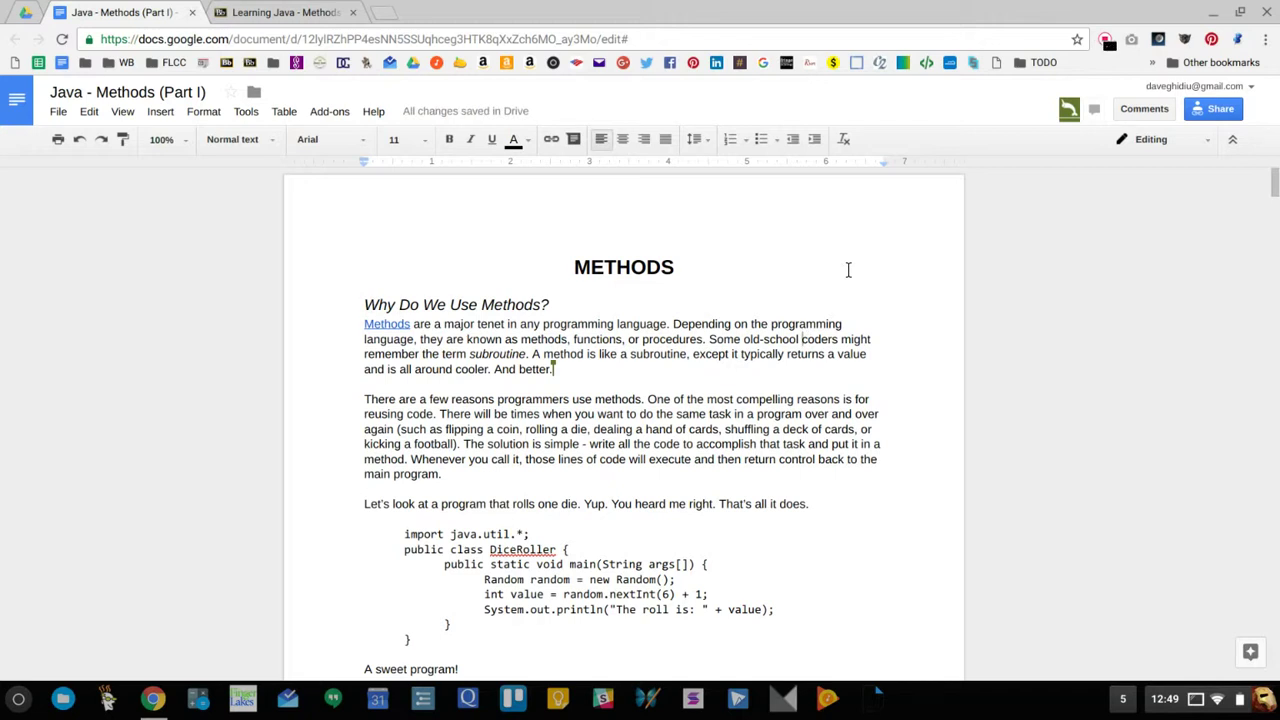
- Examine the permission, position and size options in the Embed-ify add-on, and close its dialog
{"action": "left_click", "coordinate": [321, 113]}
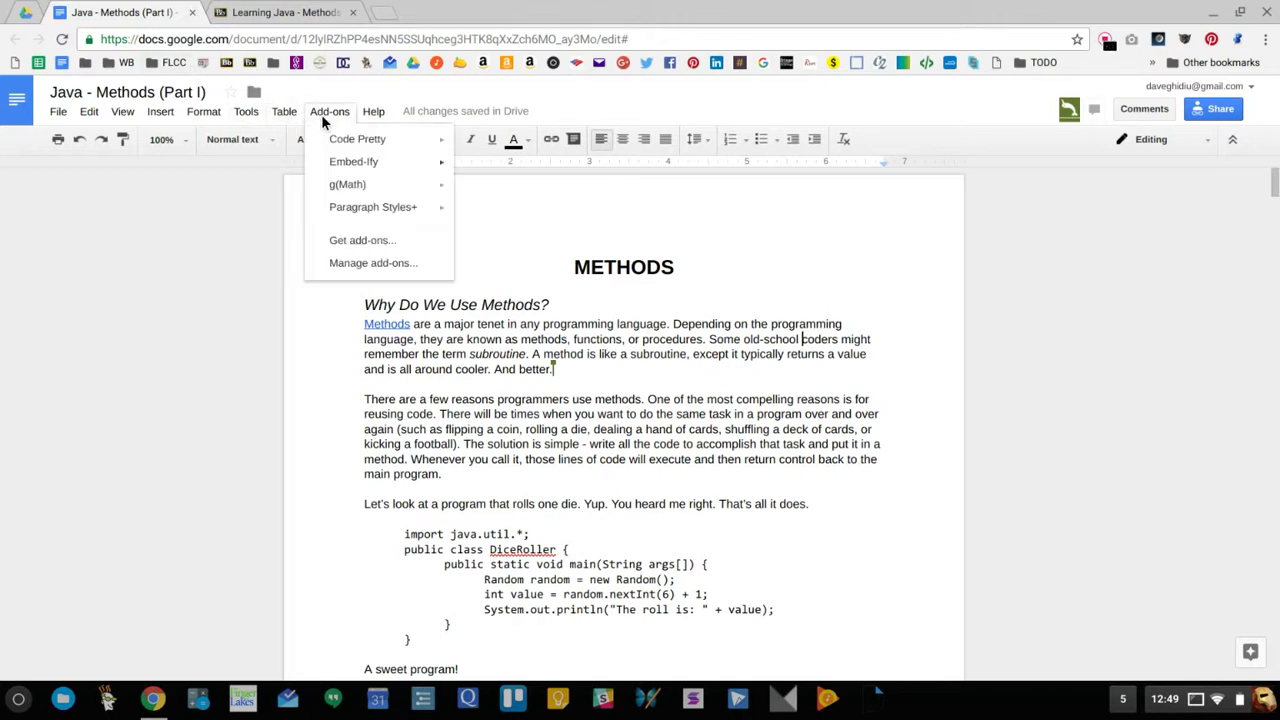
{"action": "mouse_move", "coordinate": [368, 165]}
{"action": "left_click", "coordinate": [491, 171]}
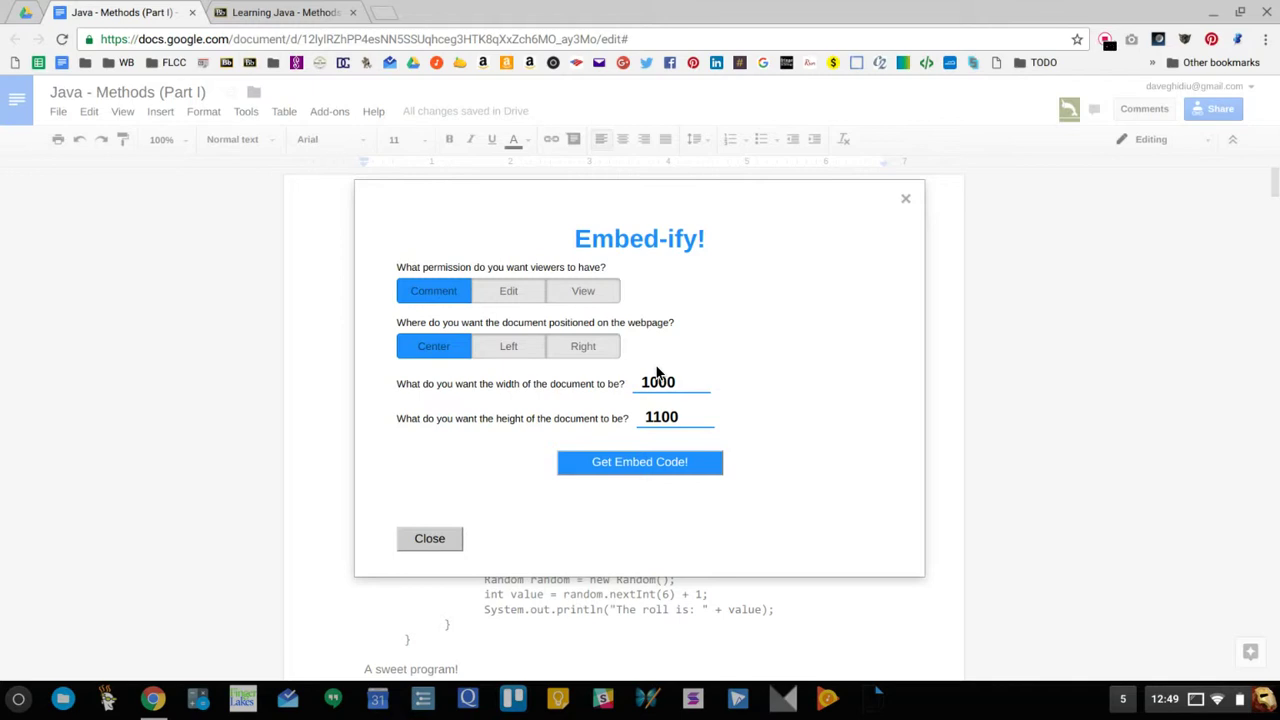
{"action": "left_click", "coordinate": [427, 538]}
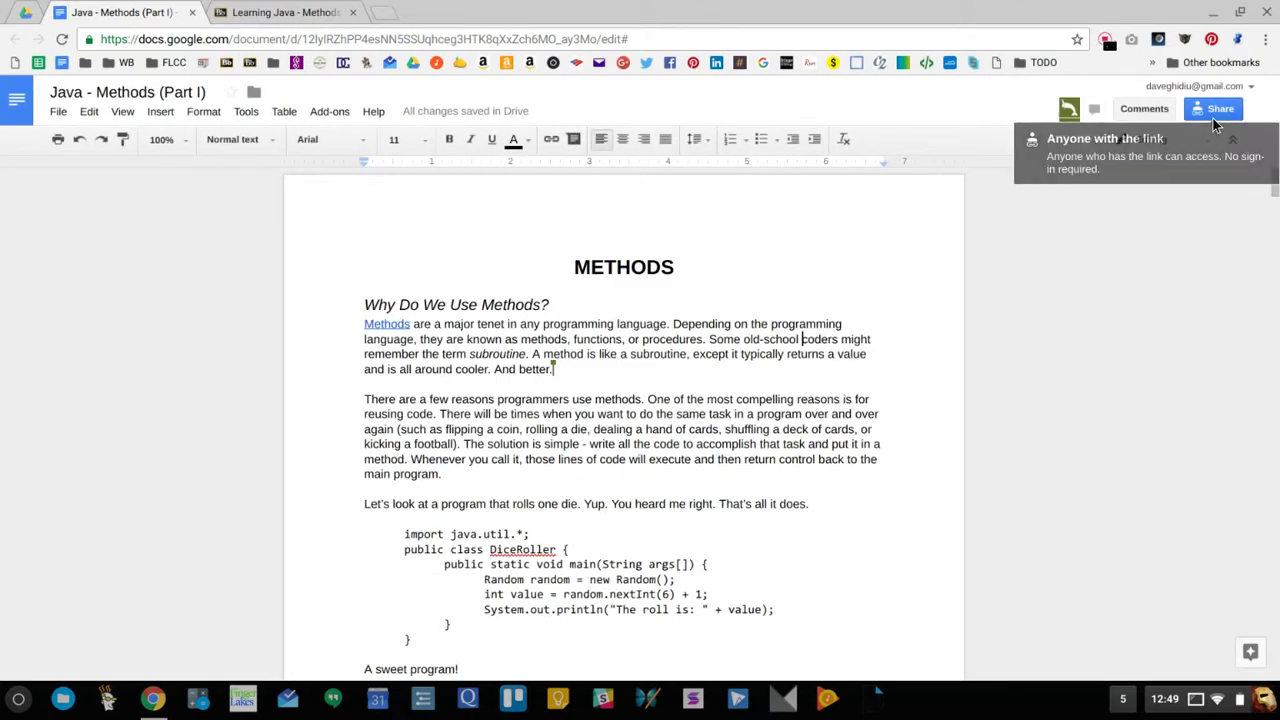
- Turn off link sharing for the document so that people with the link no longer have access
{"action": "left_click", "coordinate": [1212, 117]}
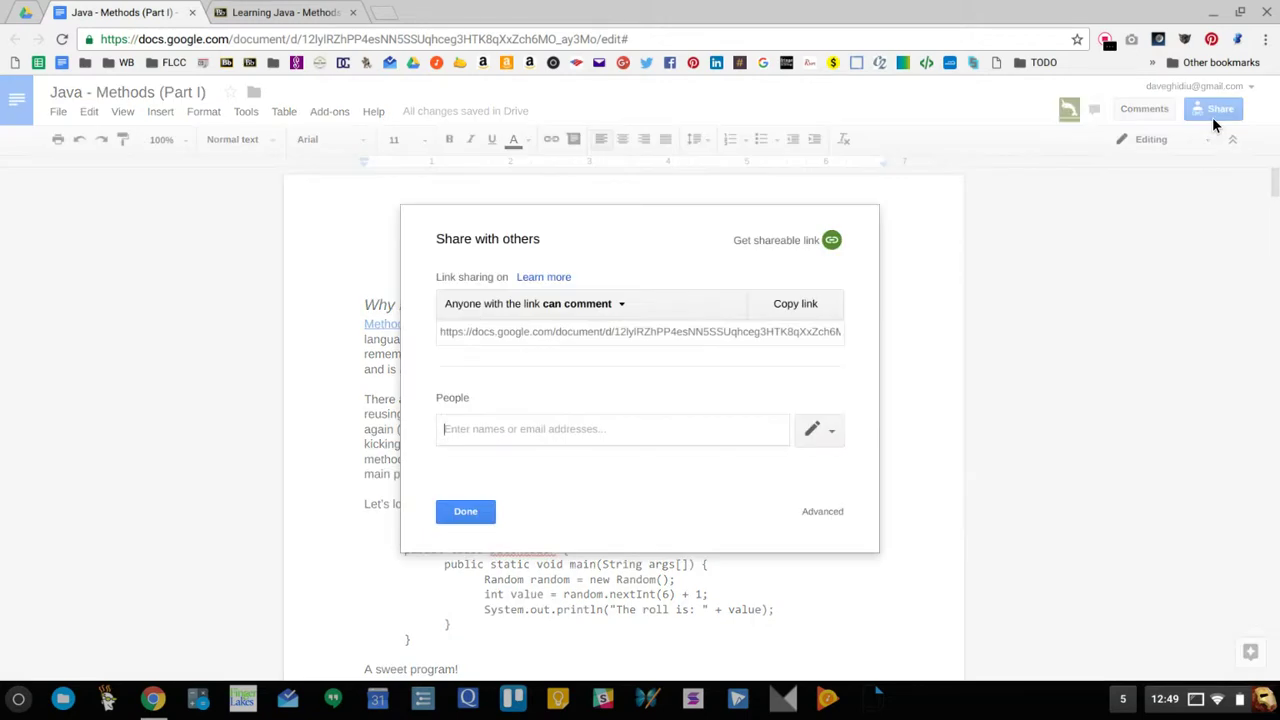
{"action": "left_click", "coordinate": [578, 312]}
{"action": "left_click", "coordinate": [574, 337]}
{"action": "left_click", "coordinate": [476, 509]}
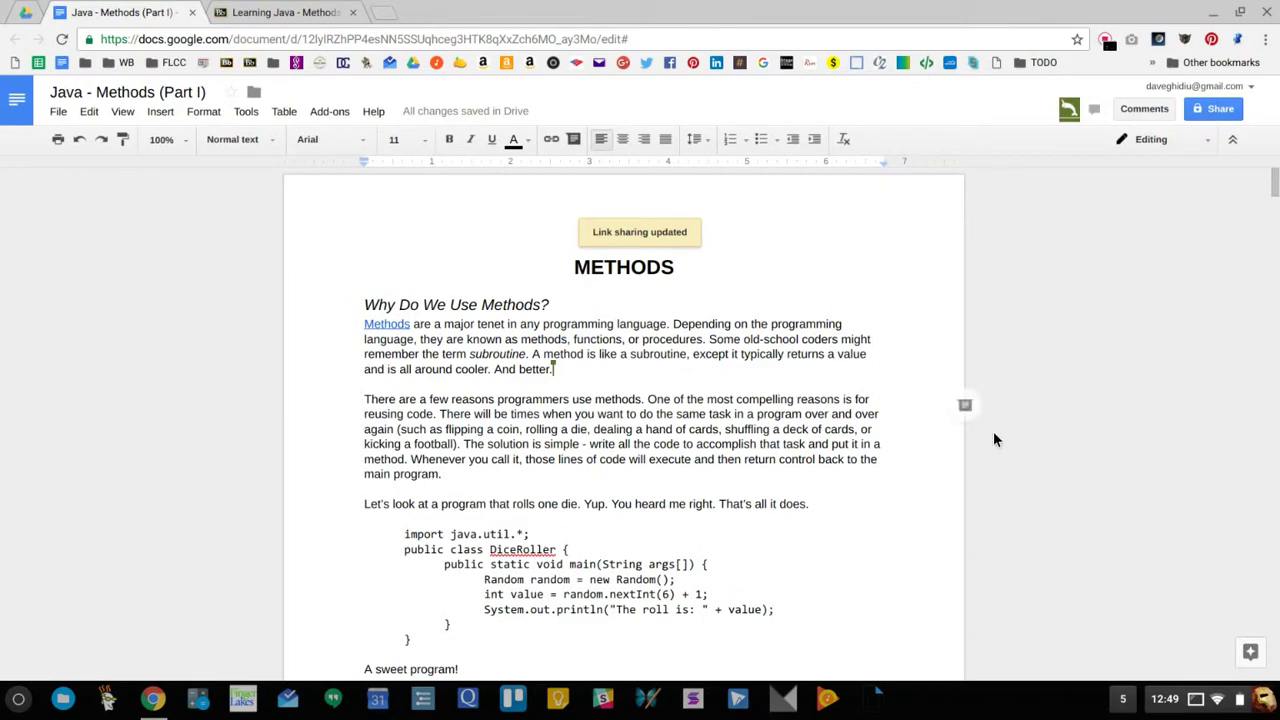
- Reload the Java Methods course page in the student's window to check access to the embedded document, and return to the original Google Doc
{"action": "key", "text": "F5"}
{"action": "left_click", "coordinate": [1139, 360]}
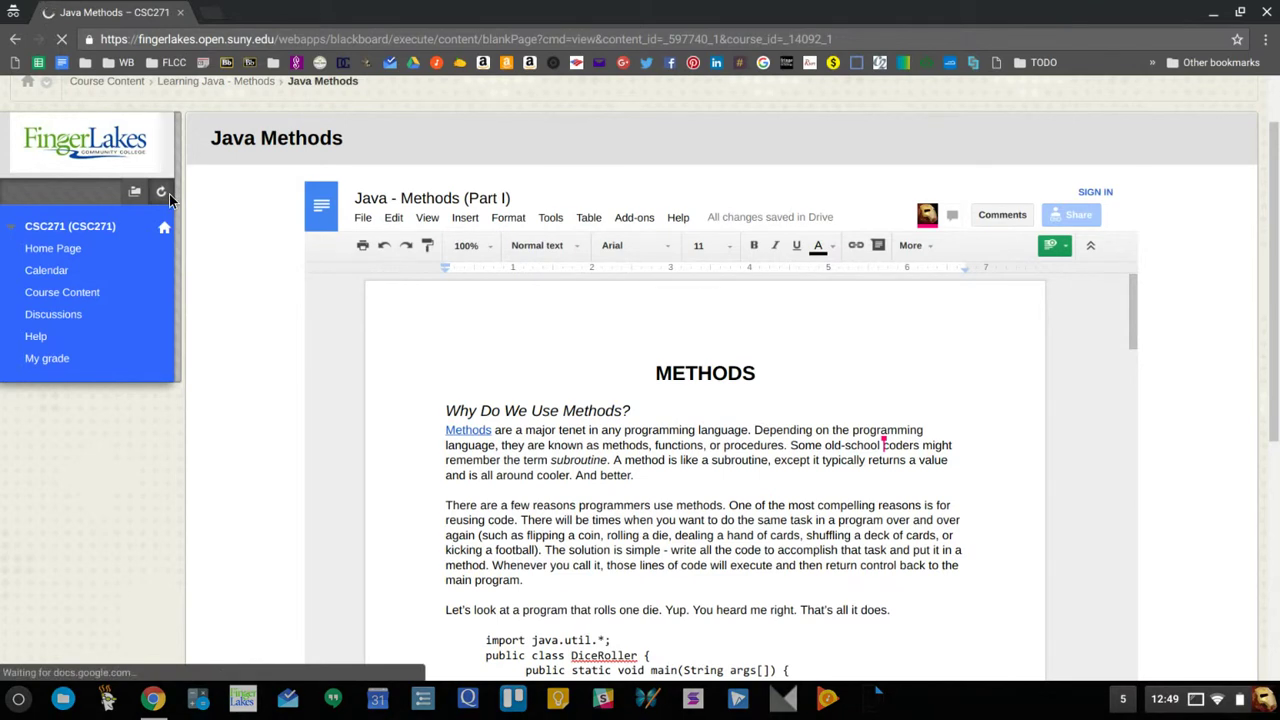
{"action": "left_click", "coordinate": [164, 194]}
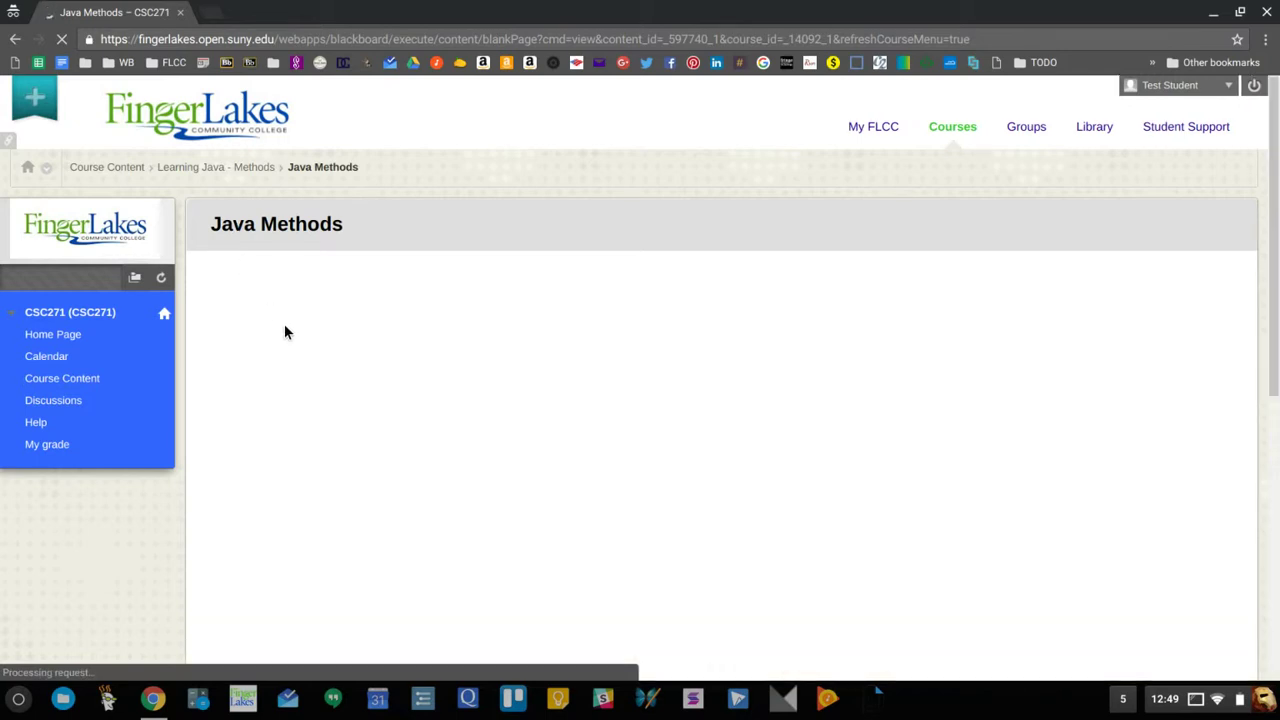
{"action": "scroll", "coordinate": [284, 332], "scroll_direction": "down", "scroll_amount": 2}
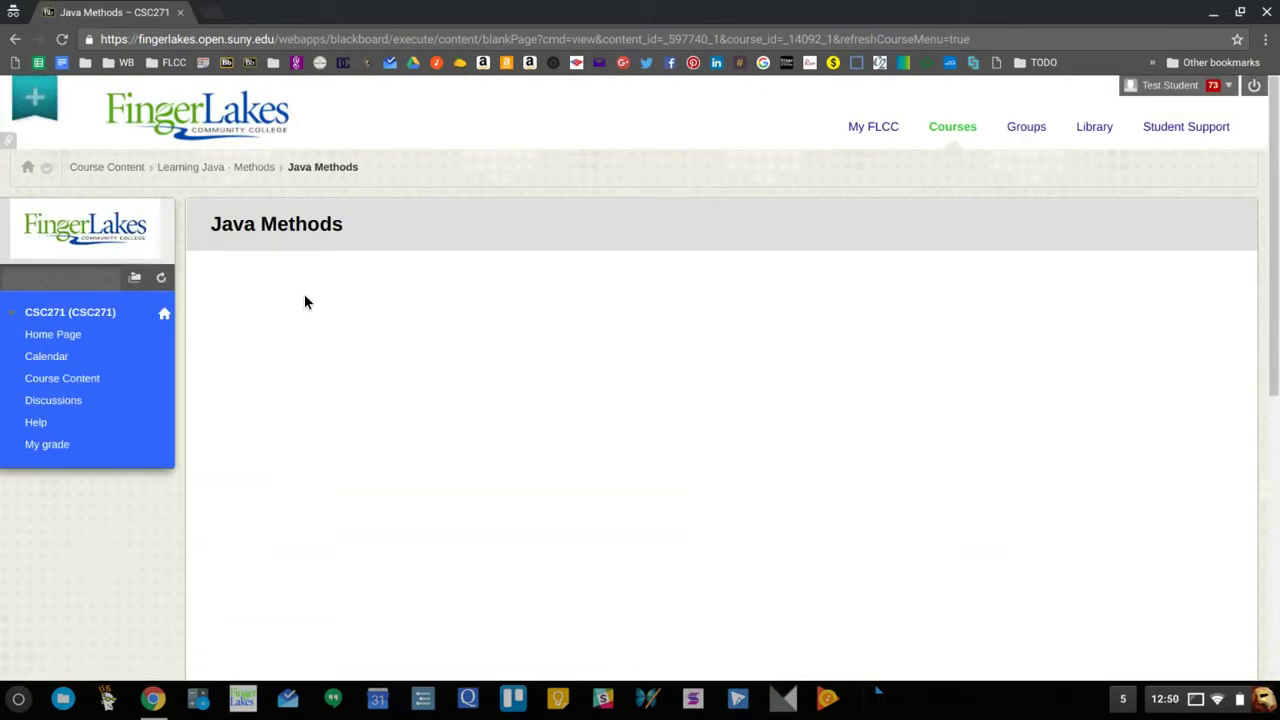
{"action": "key", "text": "F5"}
{"action": "left_click", "coordinate": [714, 300]}
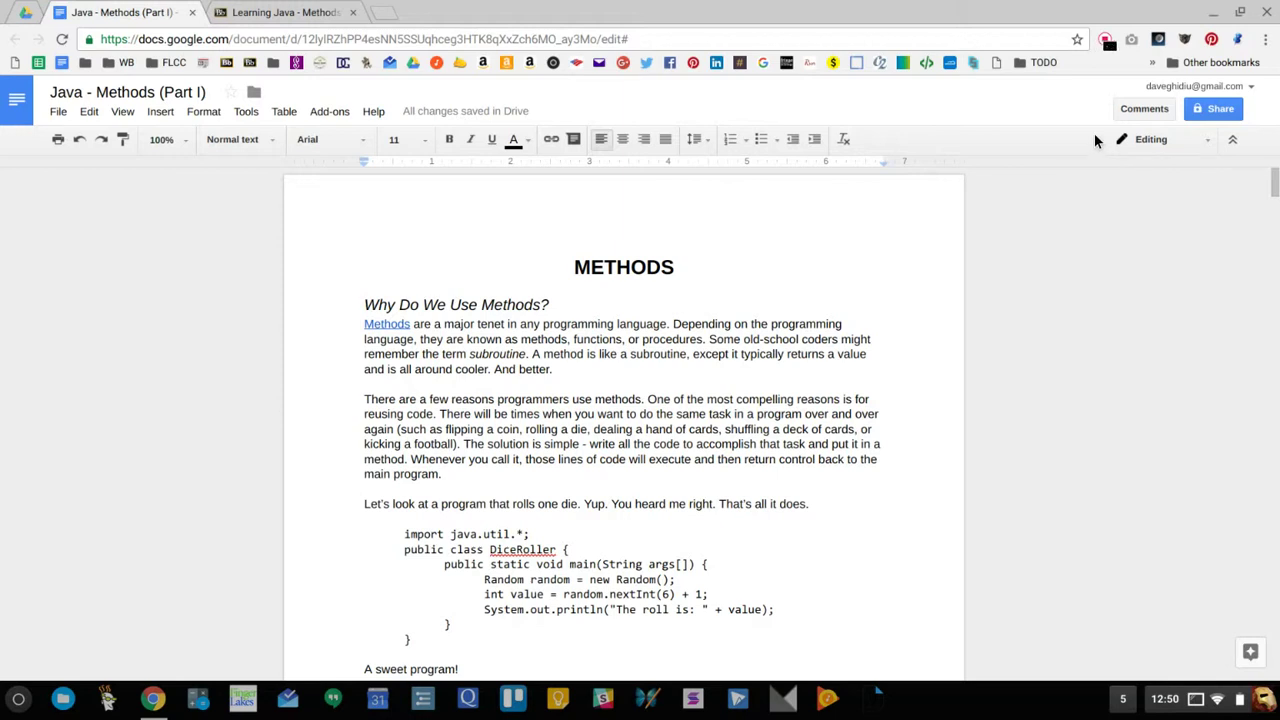
{"action": "left_click", "coordinate": [815, 301]}
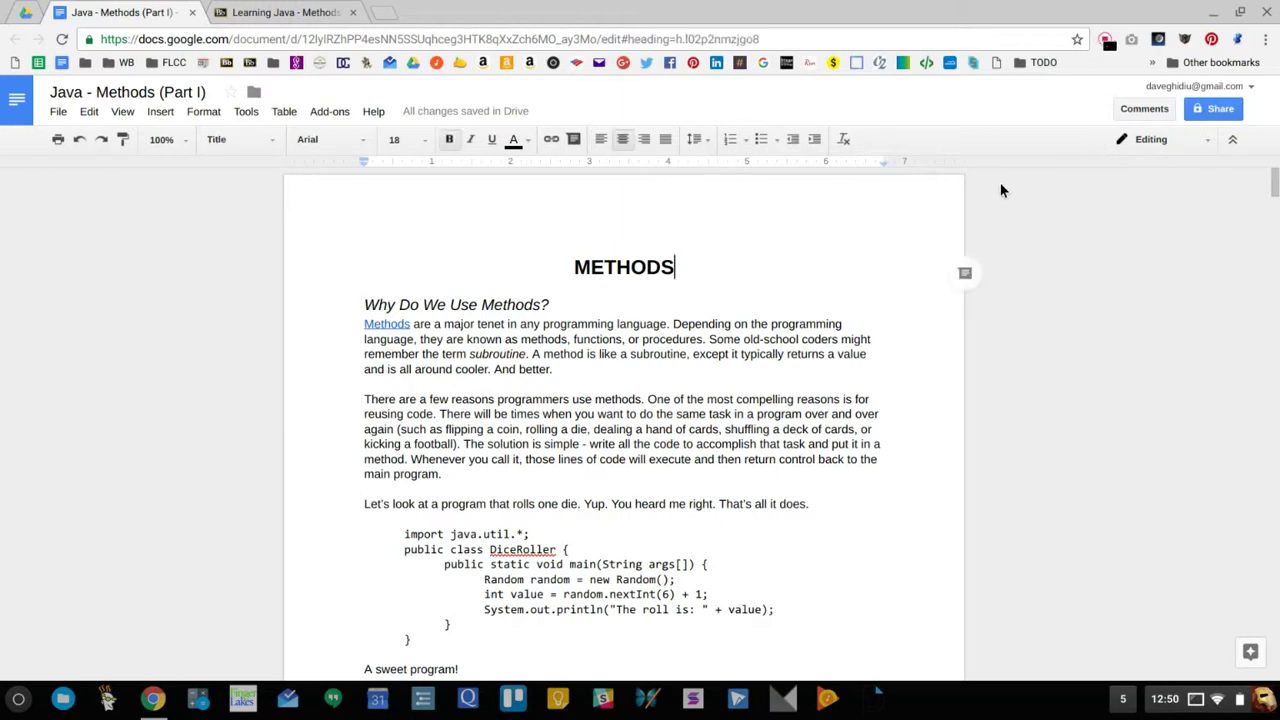